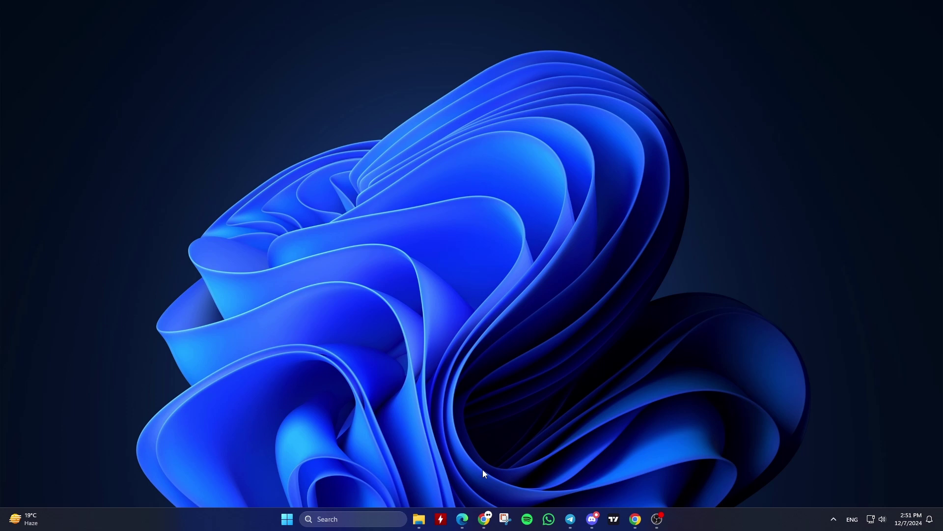
Bring the generator page forward and keep English as the Windows display language
click(635, 519)
click(435, 29)
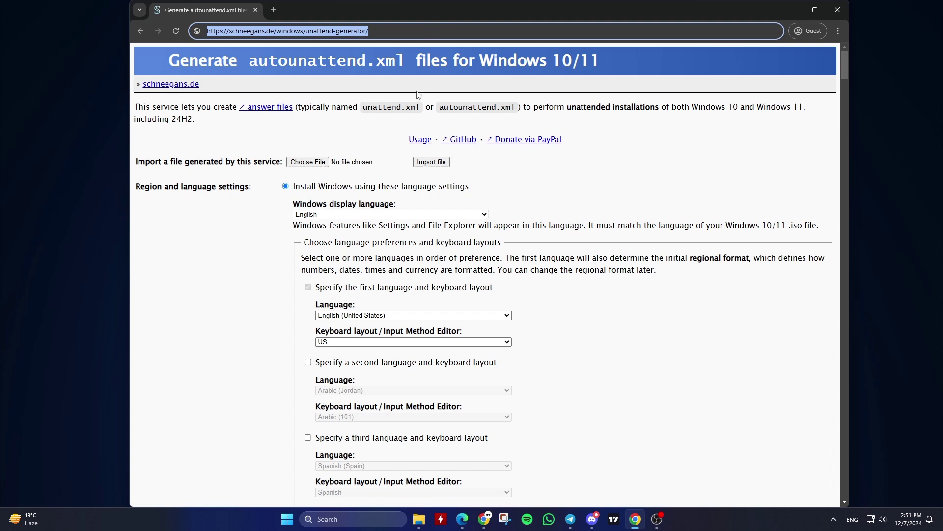
click(391, 131)
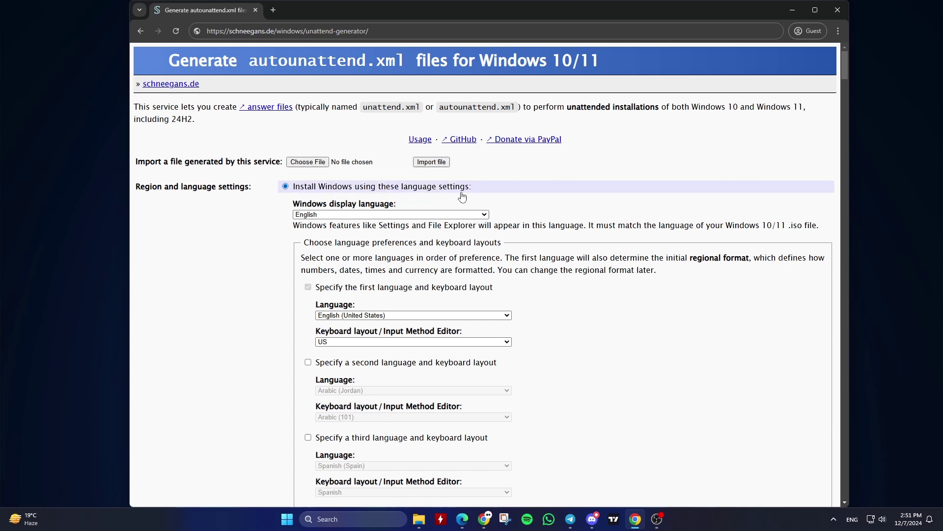
click(359, 216)
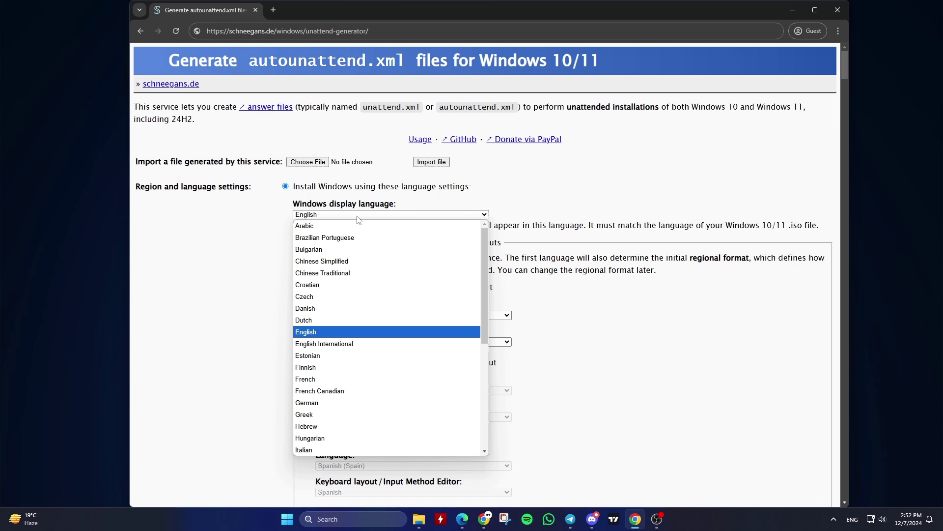
click(344, 332)
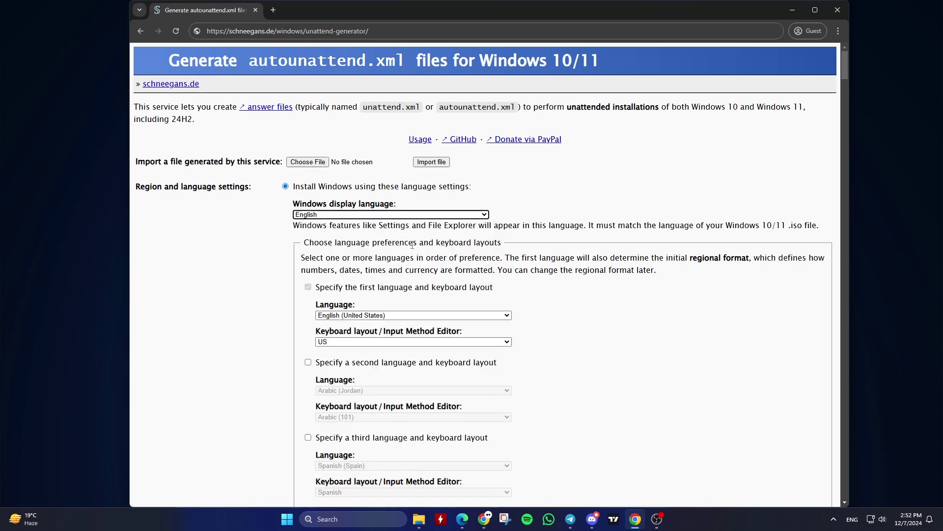
Keep English (United States) as the first language with the US keyboard layout
scroll(408, 248, down, 1)
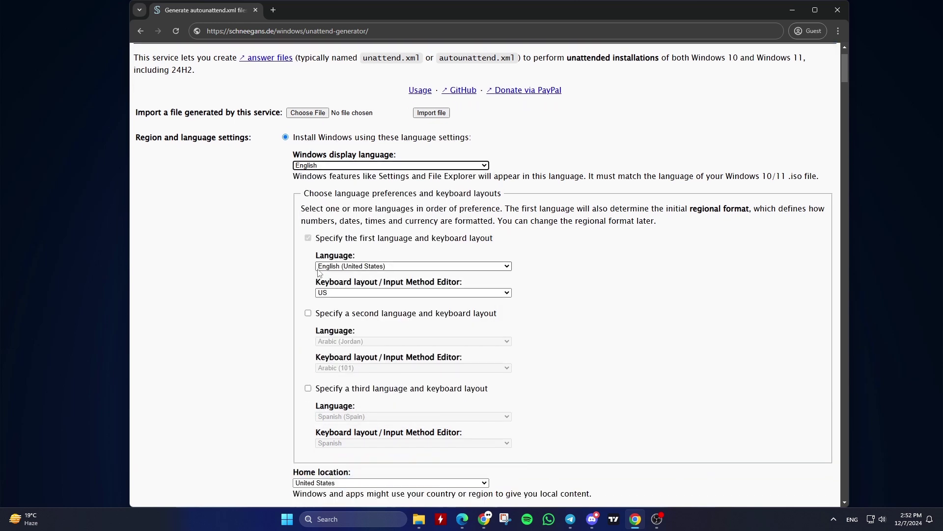
click(346, 268)
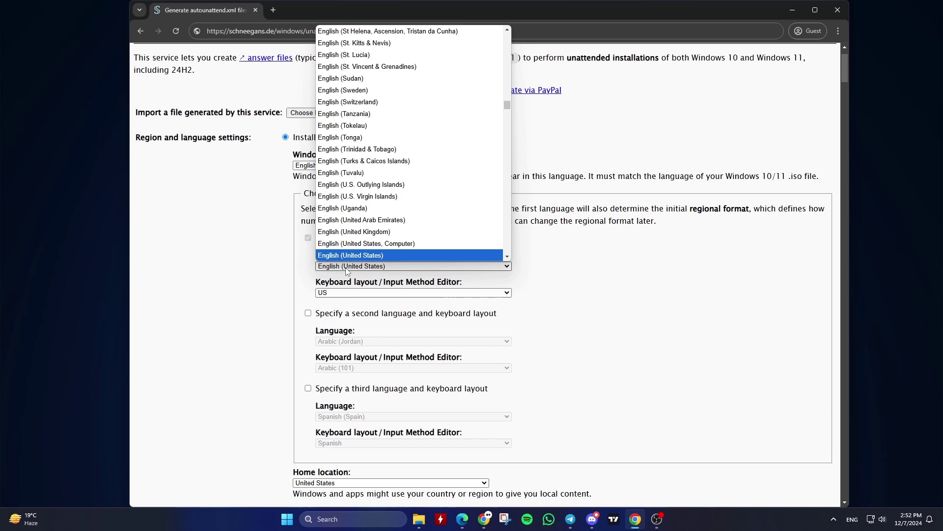
click(352, 256)
click(352, 295)
click(350, 282)
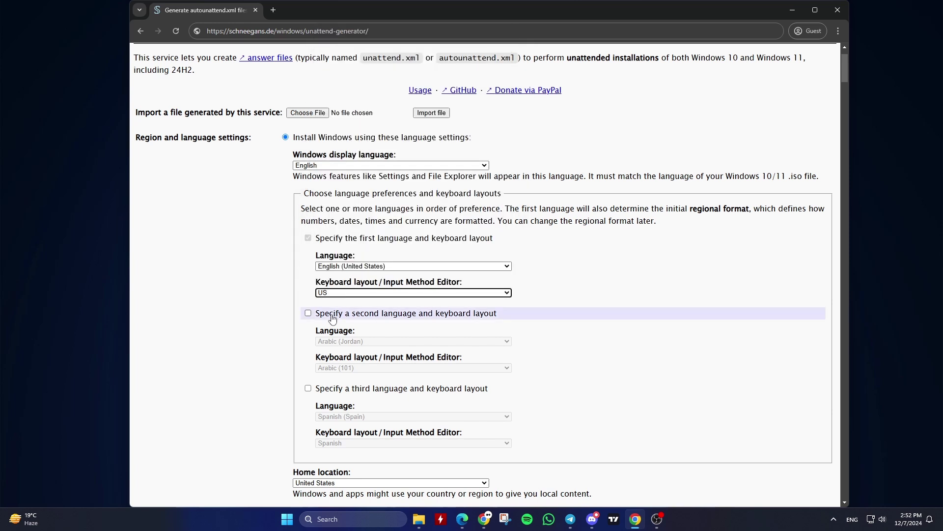
Add Arabic (Jordan) as a second language with the Arabic (101) keyboard
click(324, 315)
click(334, 342)
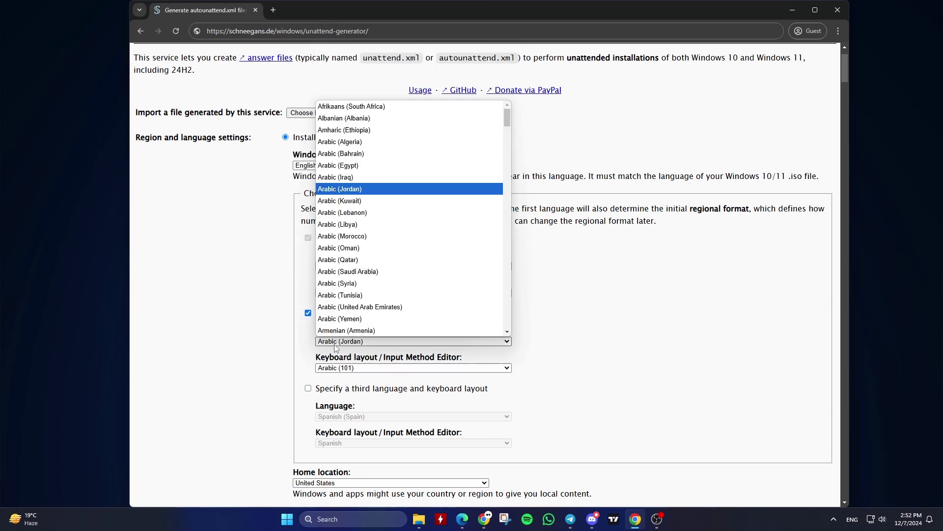
click(336, 347)
click(347, 368)
click(347, 370)
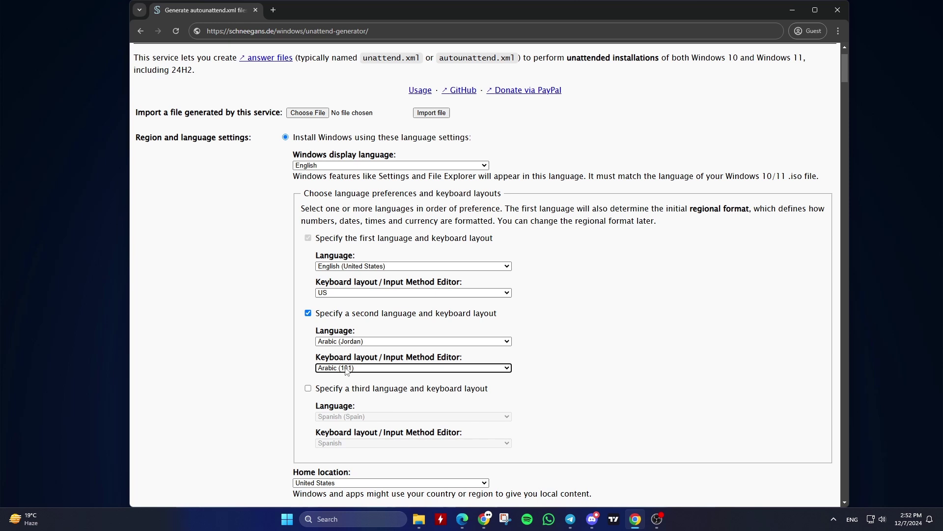
Keep United States as home location and install Windows with these language settings
scroll(362, 333, down, 3)
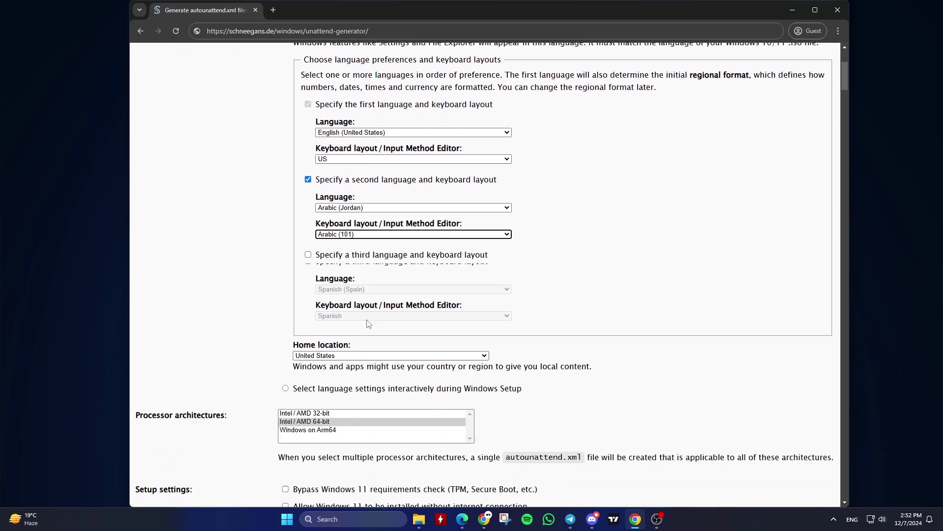
click(347, 336)
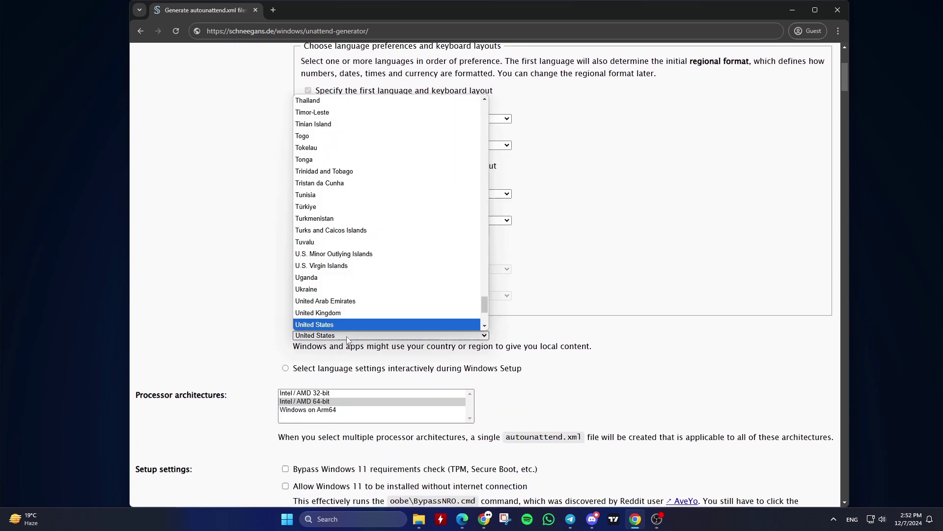
click(347, 339)
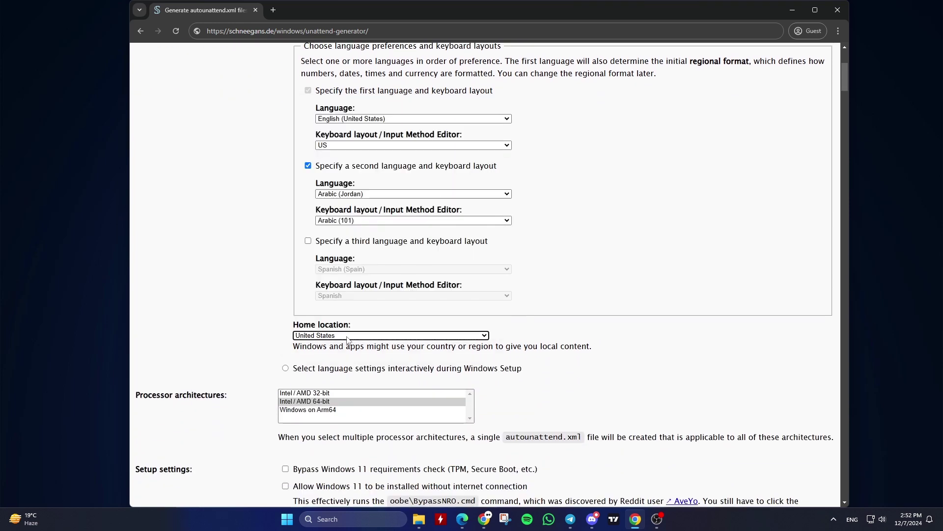
click(300, 374)
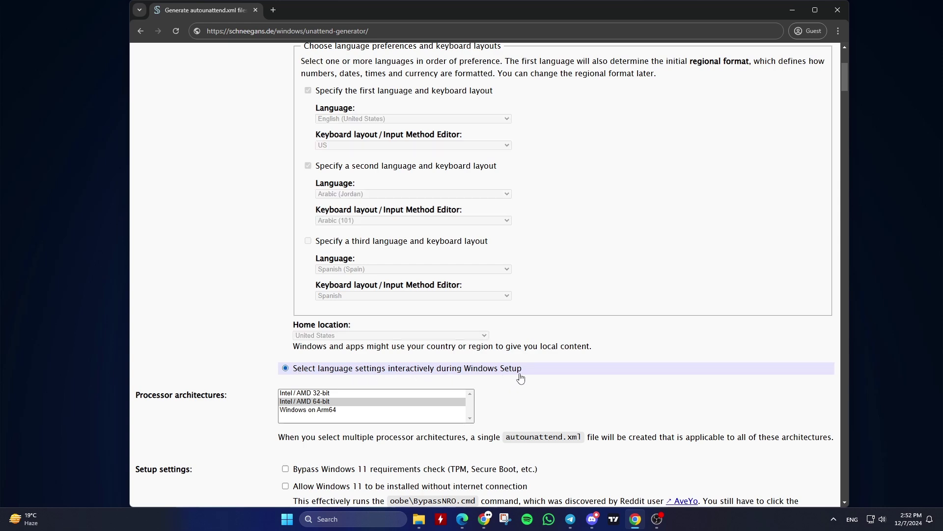
scroll(519, 378, up, 4)
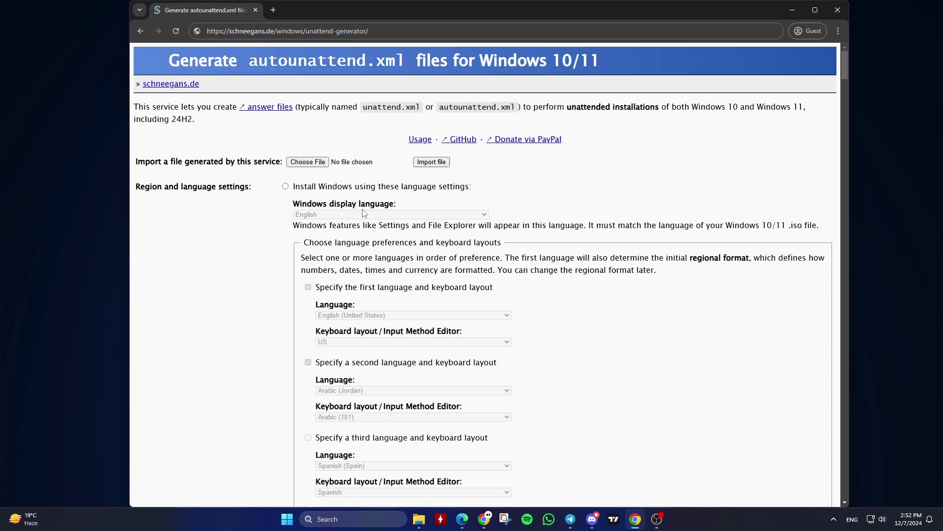
click(521, 188)
Keep only Intel / AMD 64-bit as the processor architecture
scroll(524, 268, down, 10)
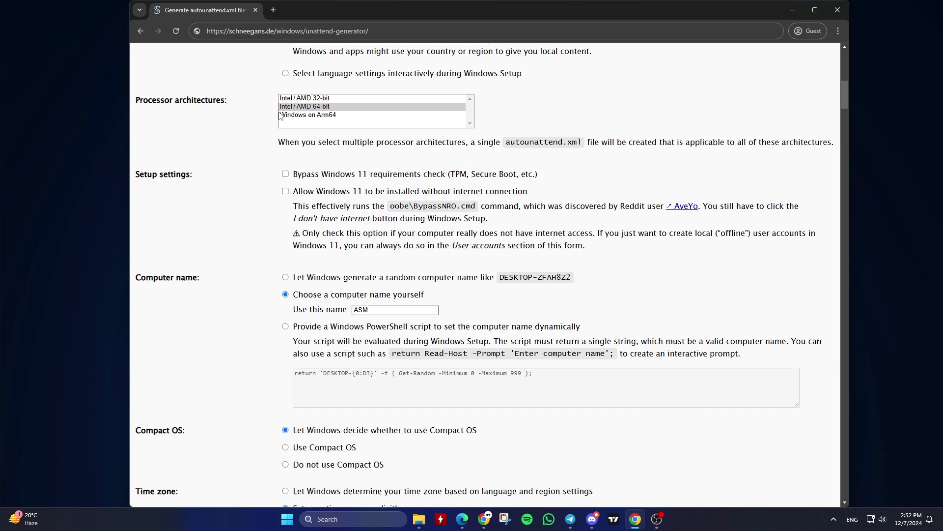
click(328, 108)
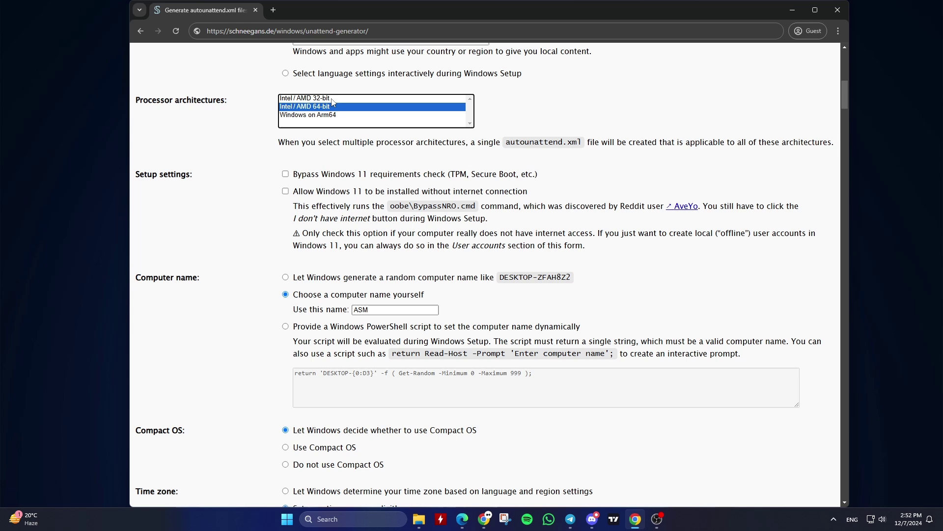
ctrl+click(332, 98)
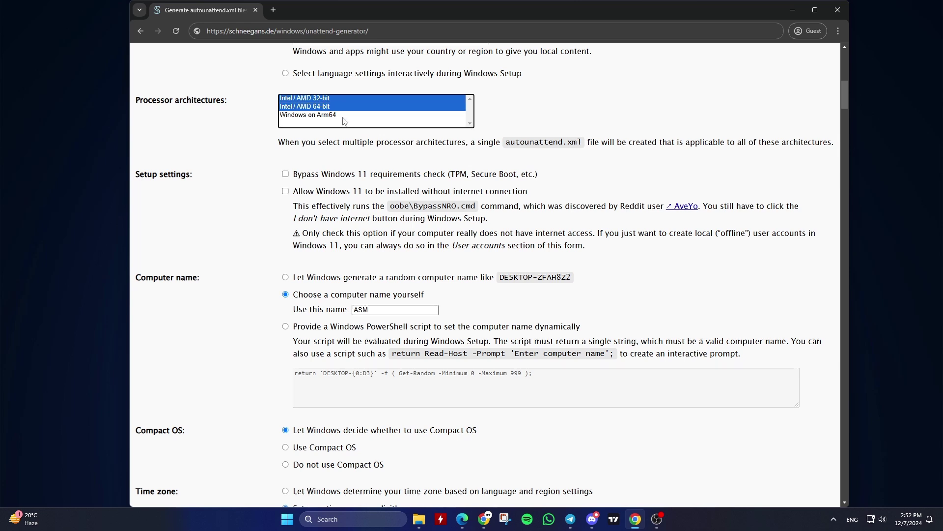
ctrl+click(332, 99)
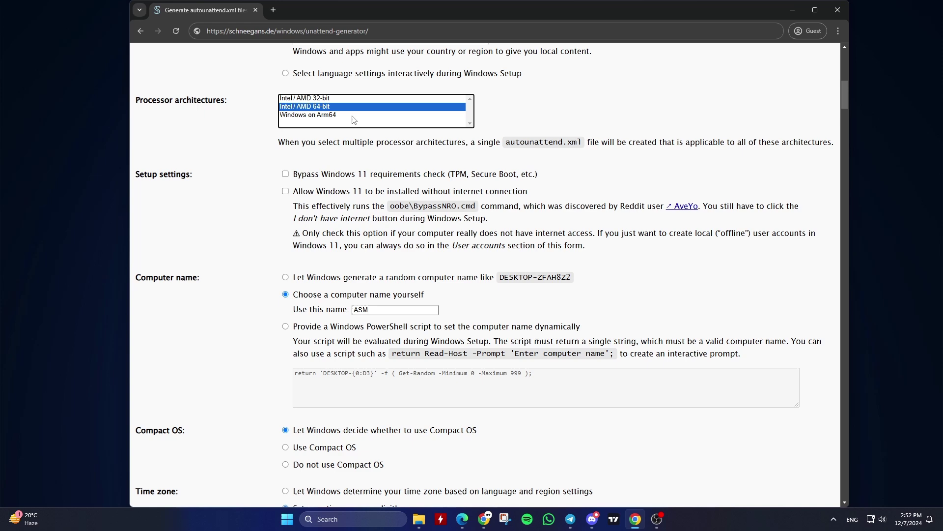
Leave the Windows 11 requirements bypass and offline-install options unchecked
scroll(385, 143, down, 2)
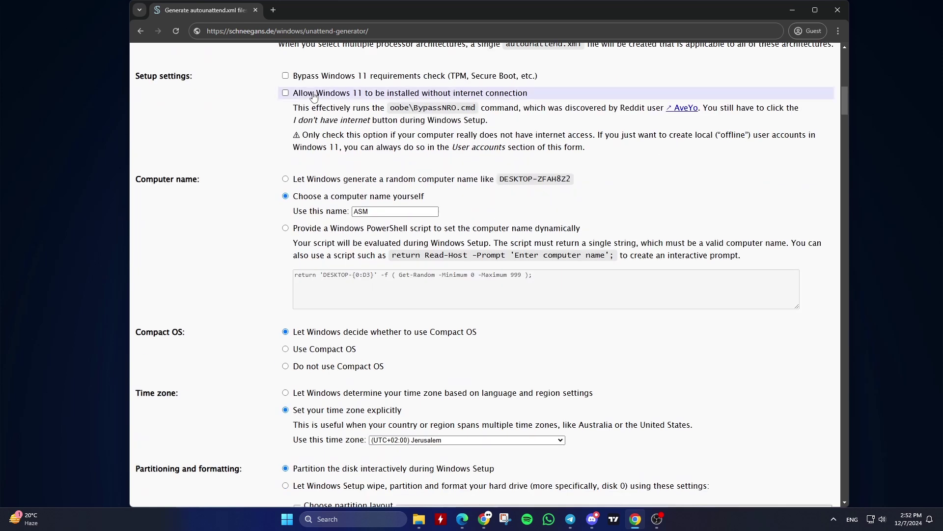
click(286, 81)
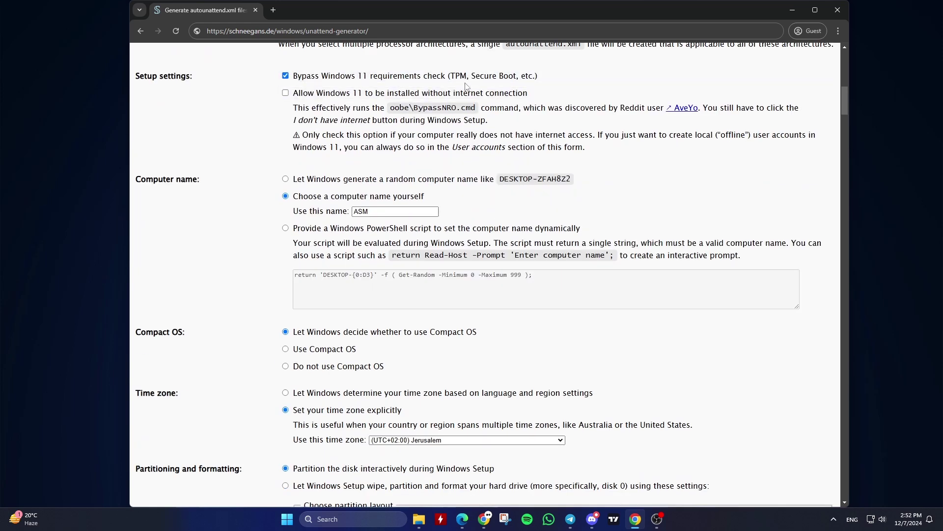
click(287, 80)
click(285, 93)
click(285, 93)
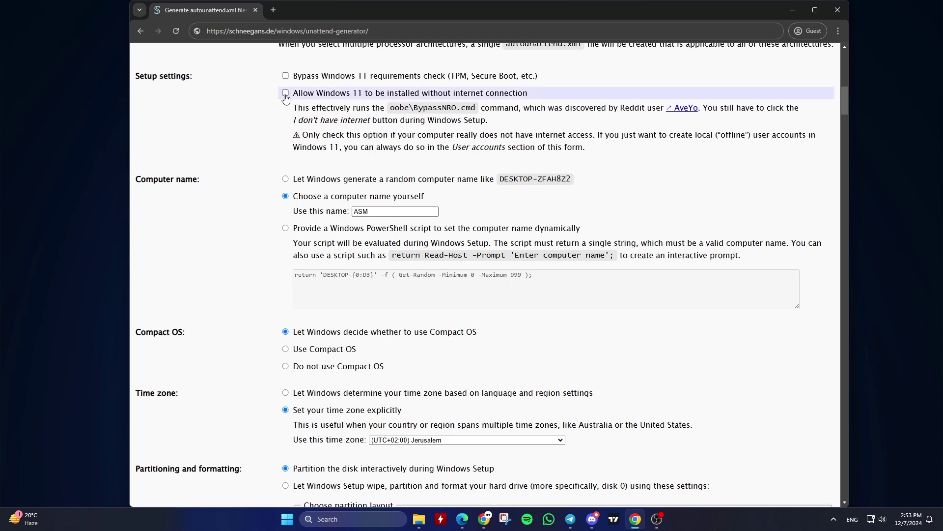
scroll(349, 125, down, 2)
scroll(349, 126, up, 3)
scroll(349, 125, down, 3)
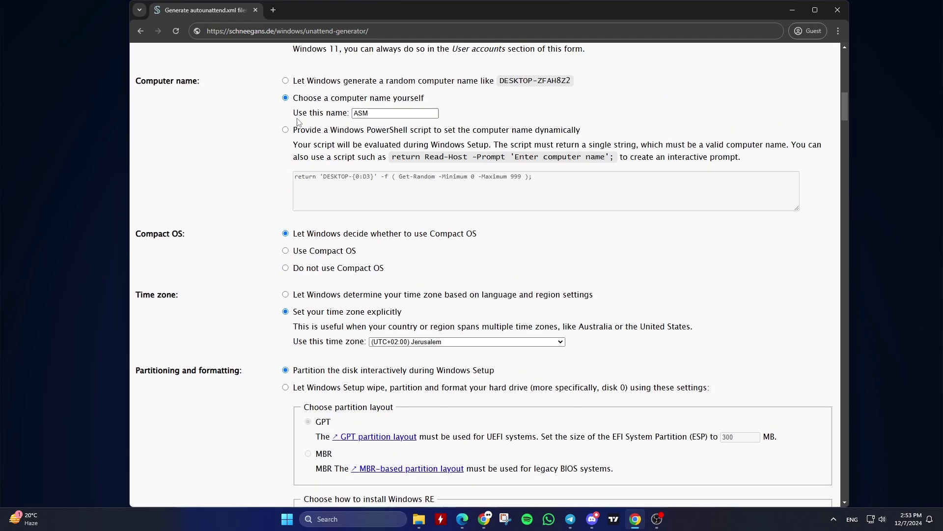
Keep a user-chosen computer name and delete its last letter so it reads AS
click(321, 84)
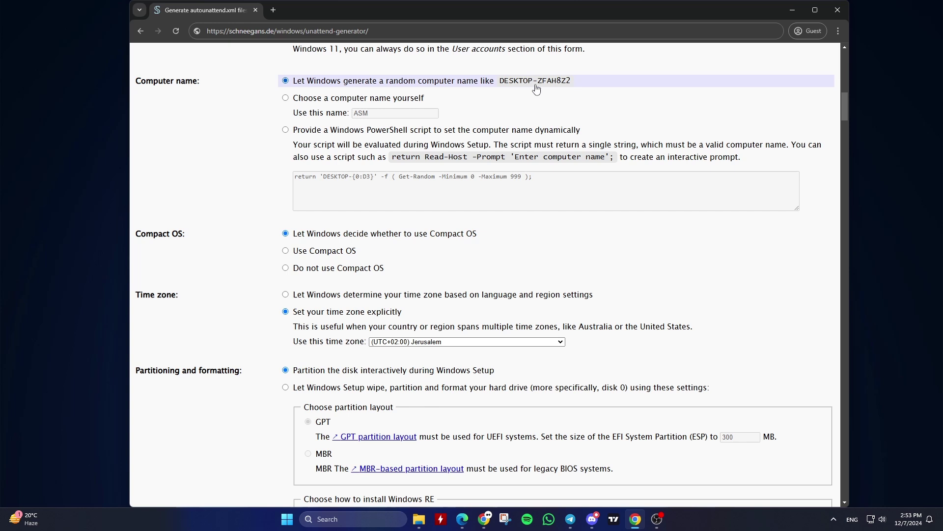
click(302, 101)
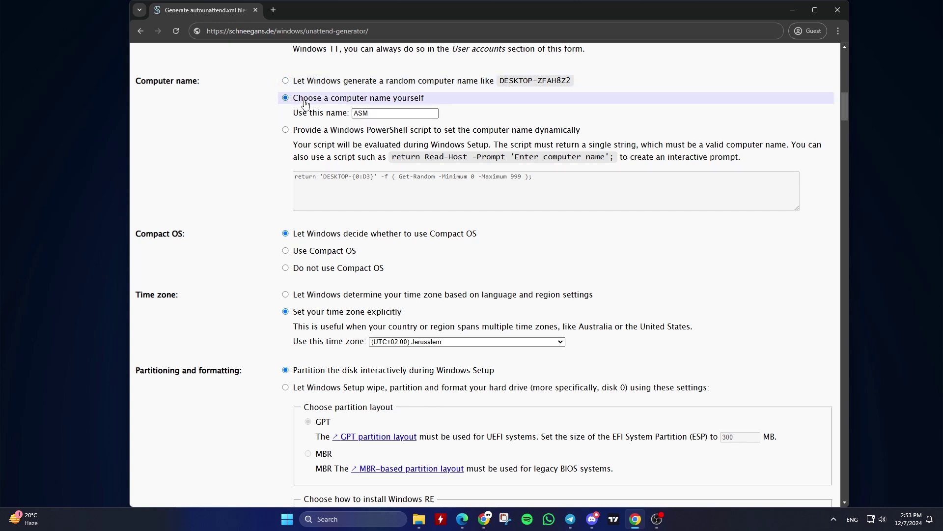
click(314, 112)
key(BackSpace)
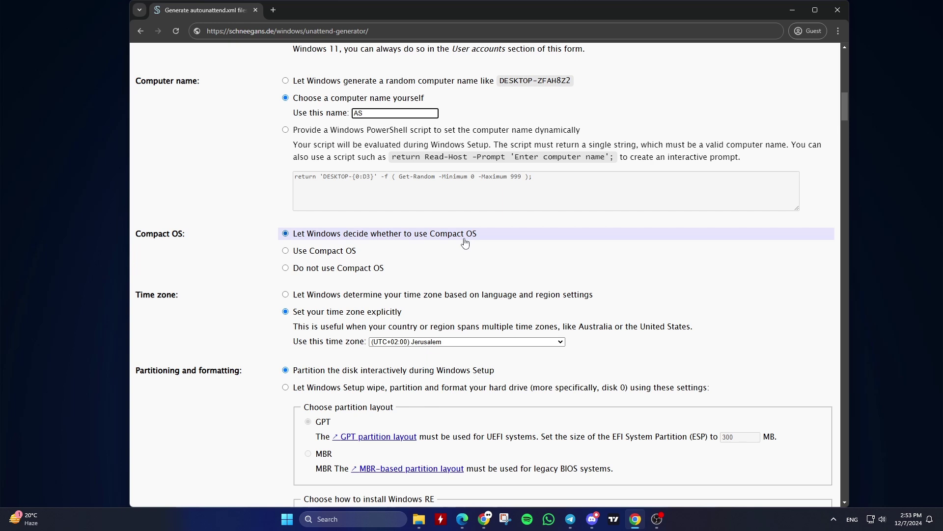
Set the time zone explicitly to (UTC+02:00) Jerusalem
scroll(468, 243, down, 5)
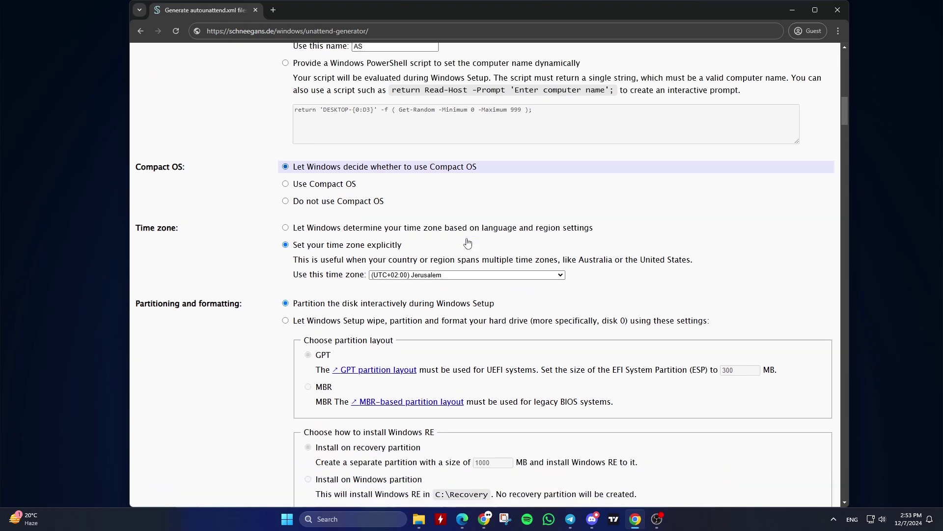
scroll(467, 242, up, 1)
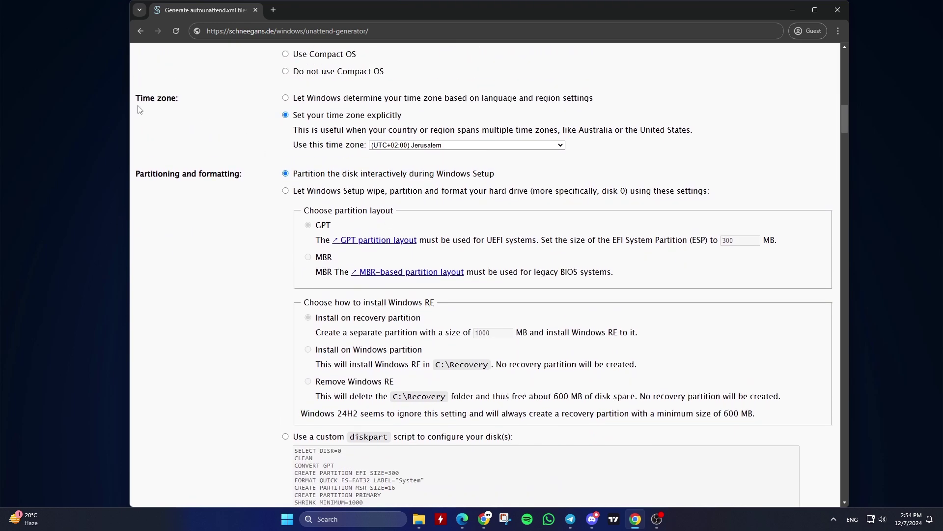
click(317, 99)
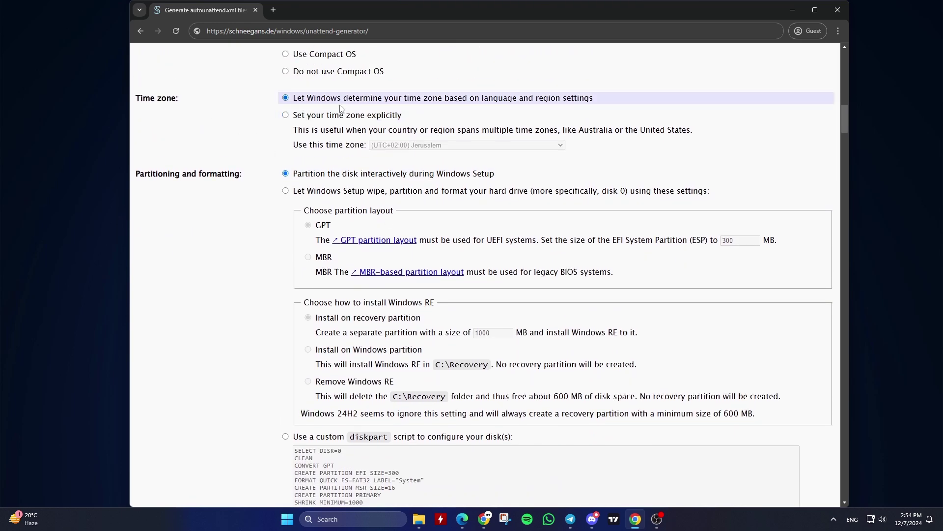
click(310, 117)
click(407, 146)
click(361, 147)
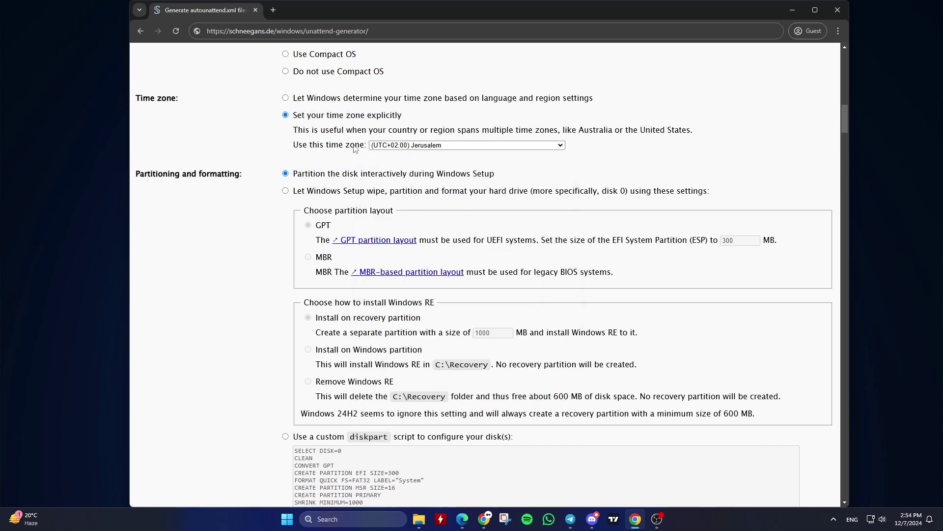
scroll(362, 149, down, 2)
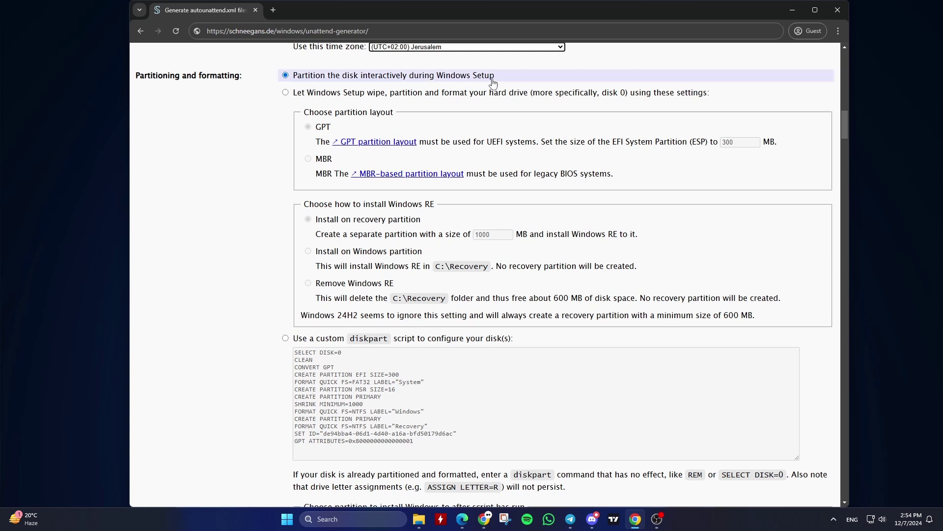
Have Setup partition the disk with a 100 MB EFI and 650 MB recovery partition
click(291, 102)
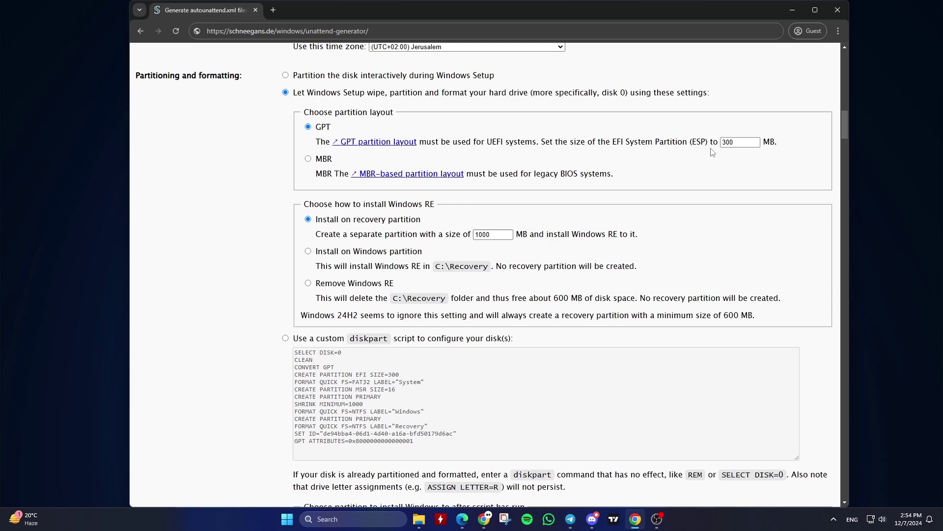
drag(735, 143, 692, 143)
text(100)
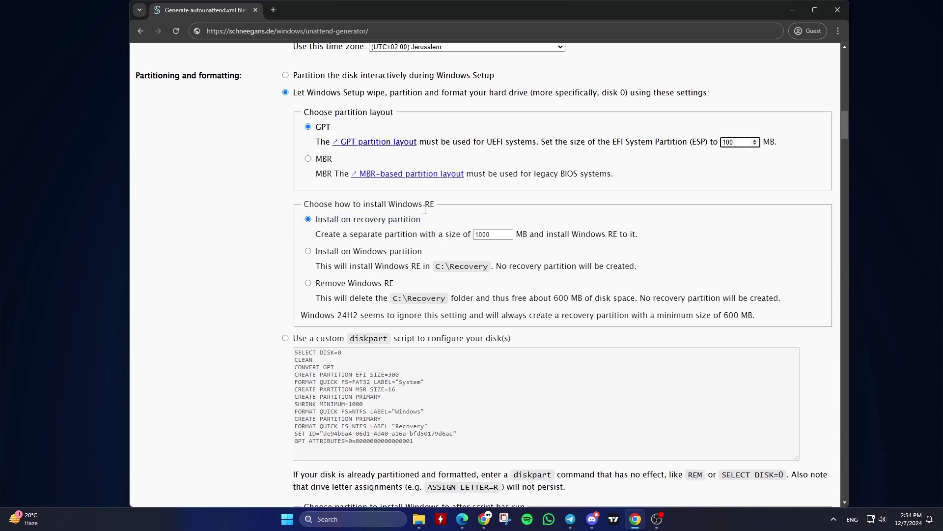
click(325, 226)
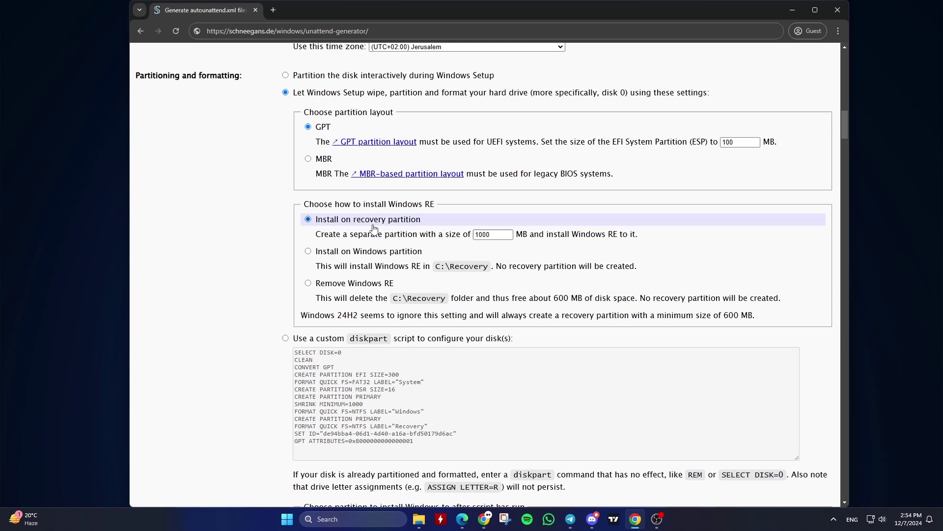
double_click(494, 232)
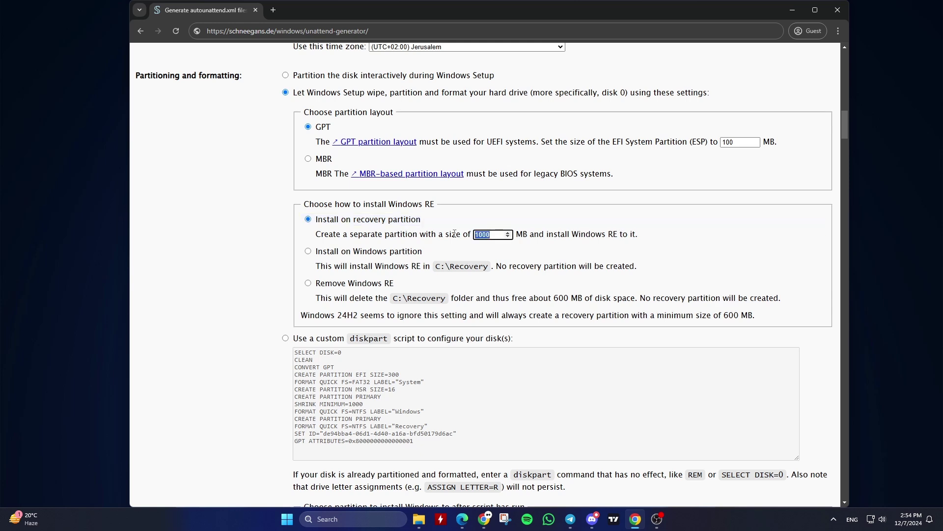
text(65)
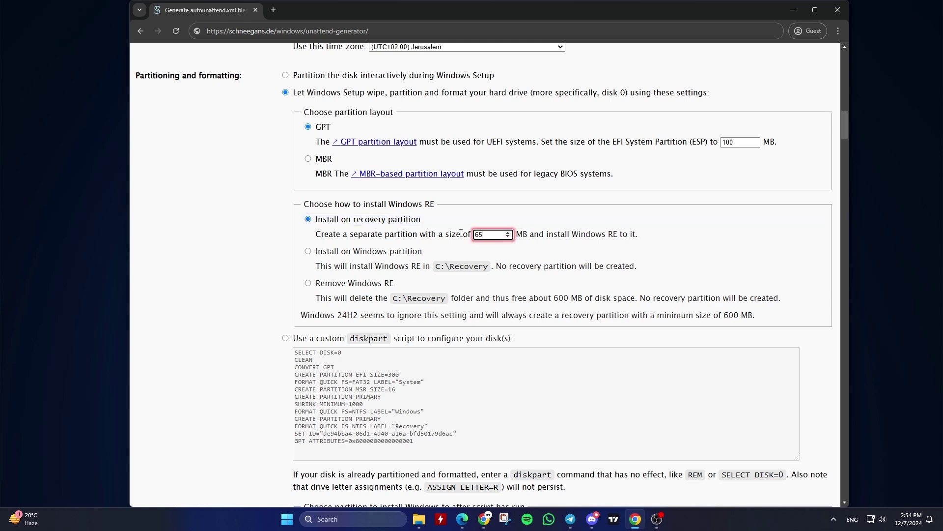
text(0)
Switch disk partitioning to happen interactively during Windows Setup
click(298, 344)
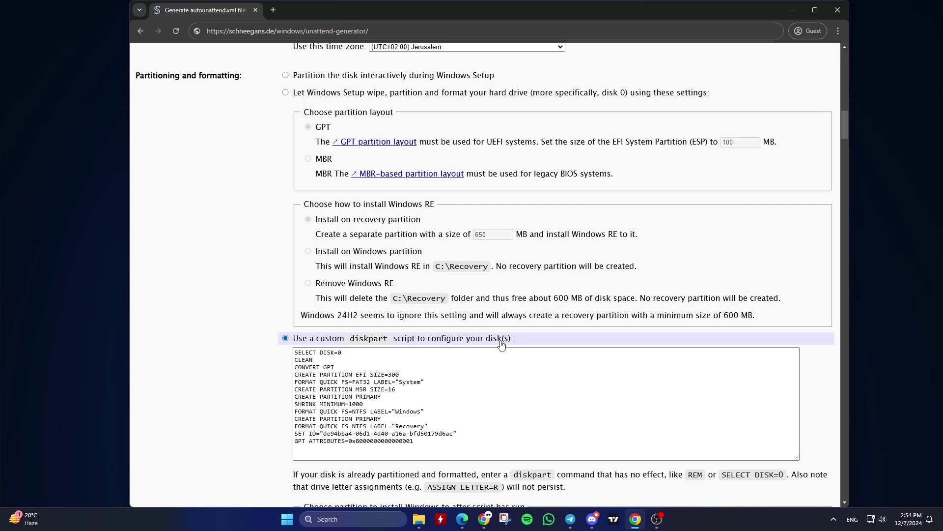
scroll(502, 344, up, 3)
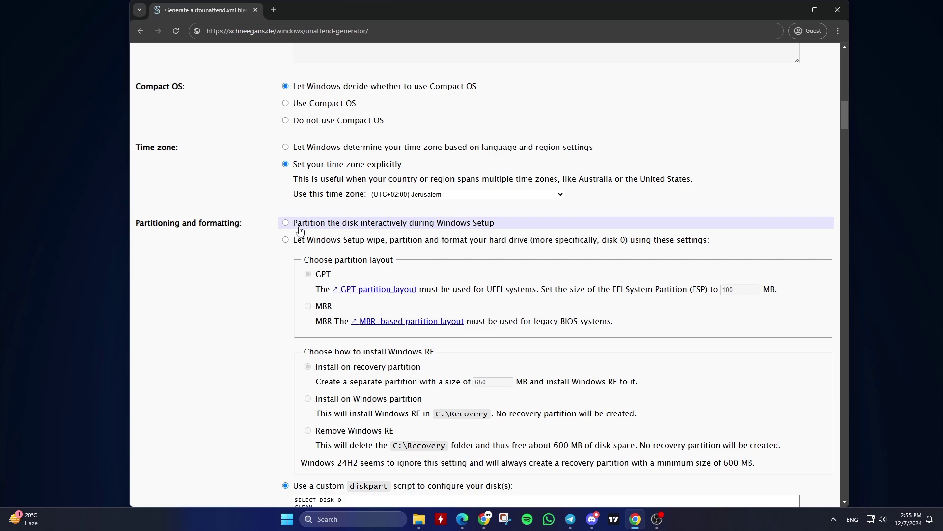
click(301, 231)
scroll(300, 231, down, 8)
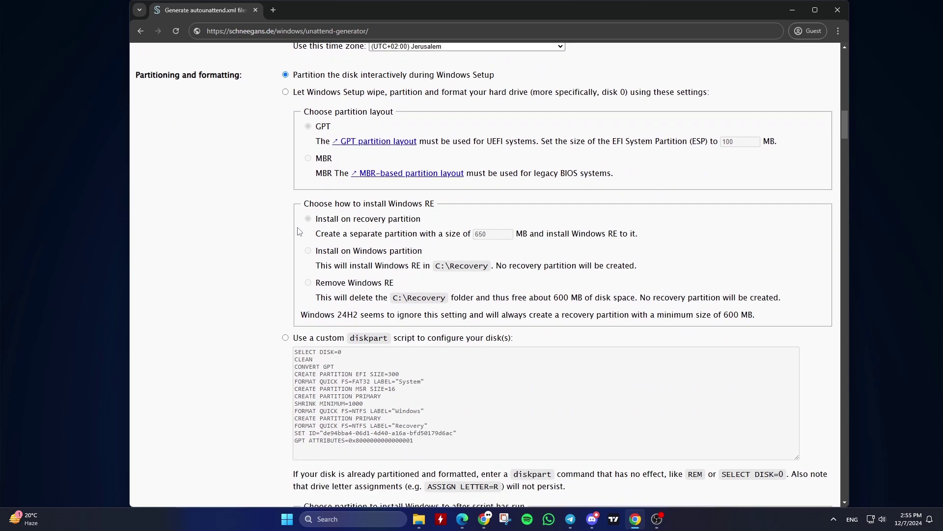
Keep Pro as the Windows edition with the generic product key
scroll(318, 231, down, 5)
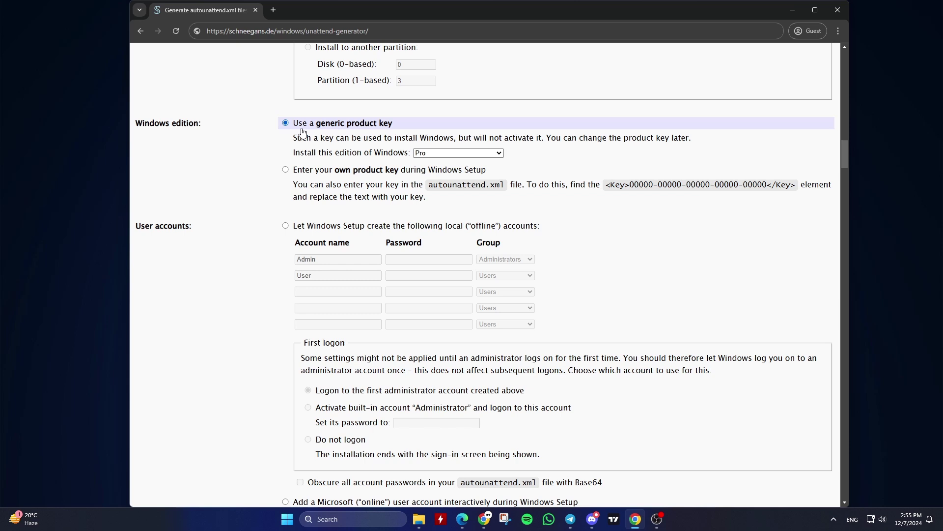
click(445, 154)
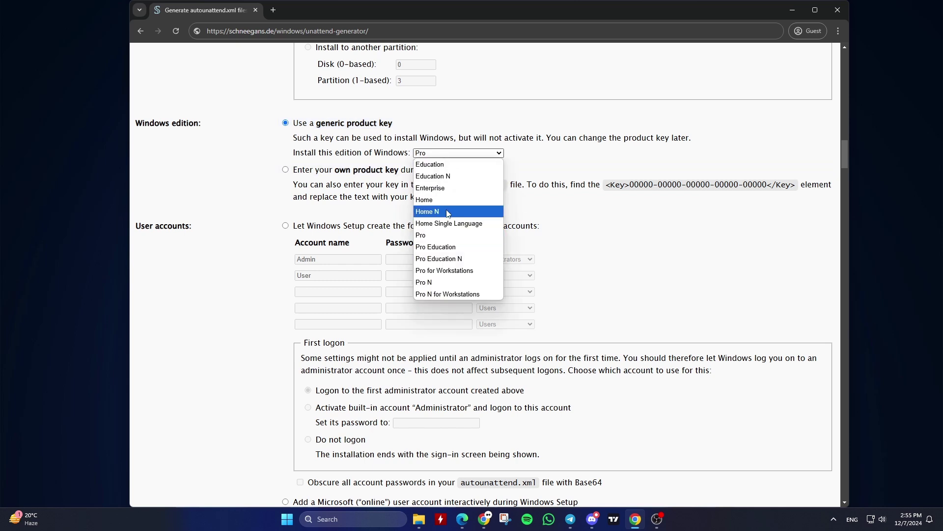
click(439, 236)
scroll(406, 210, down, 1)
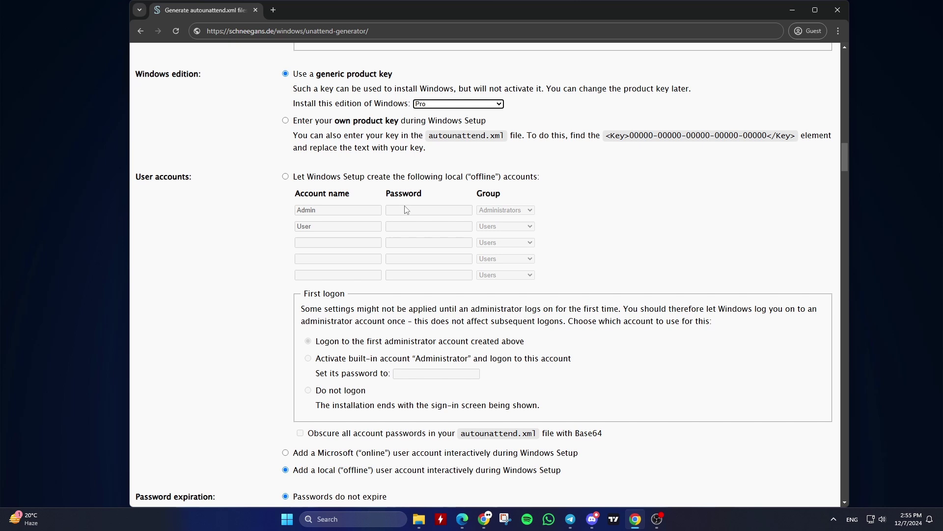
click(342, 124)
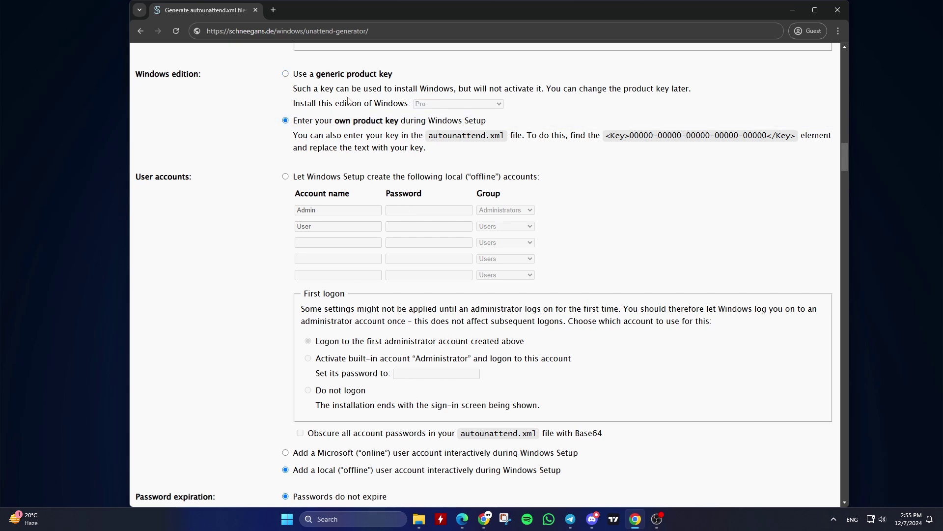
click(350, 74)
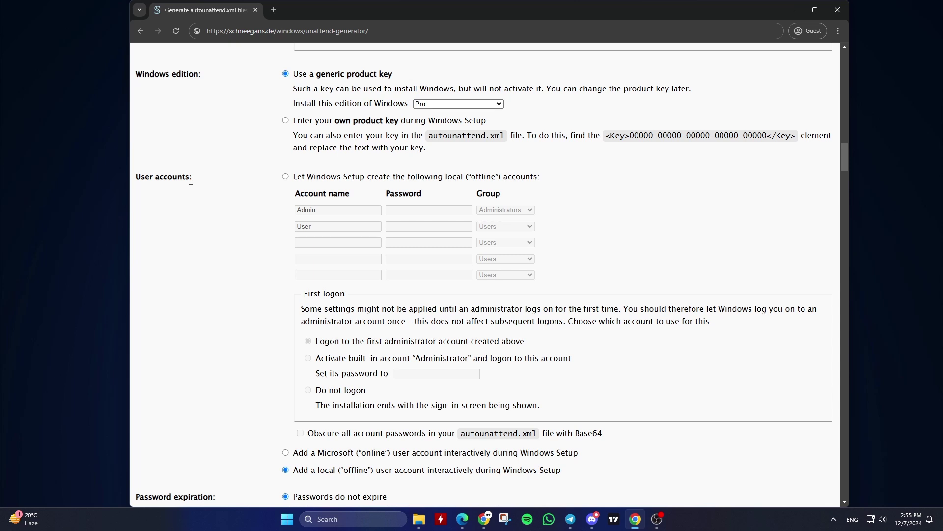
Have Setup create predefined accounts, renaming the first to ASM and clearing the second
scroll(190, 181, down, 2)
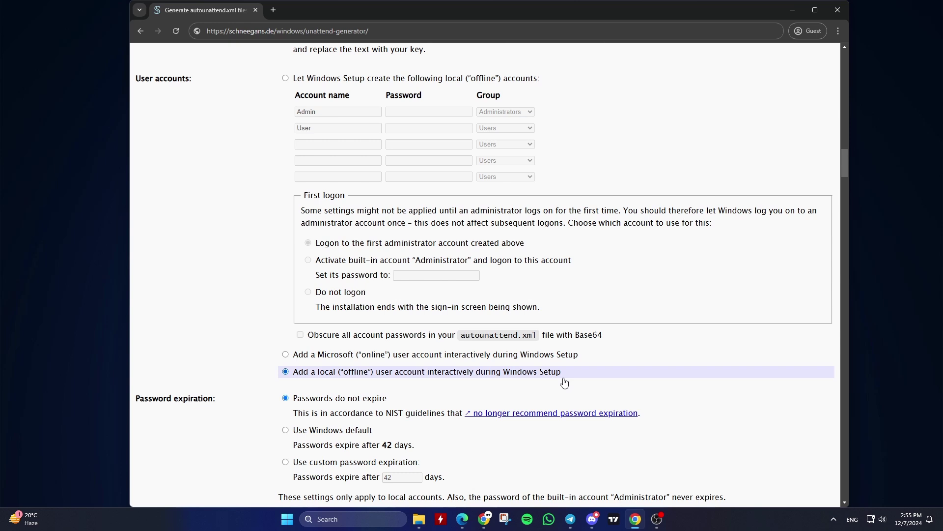
click(329, 363)
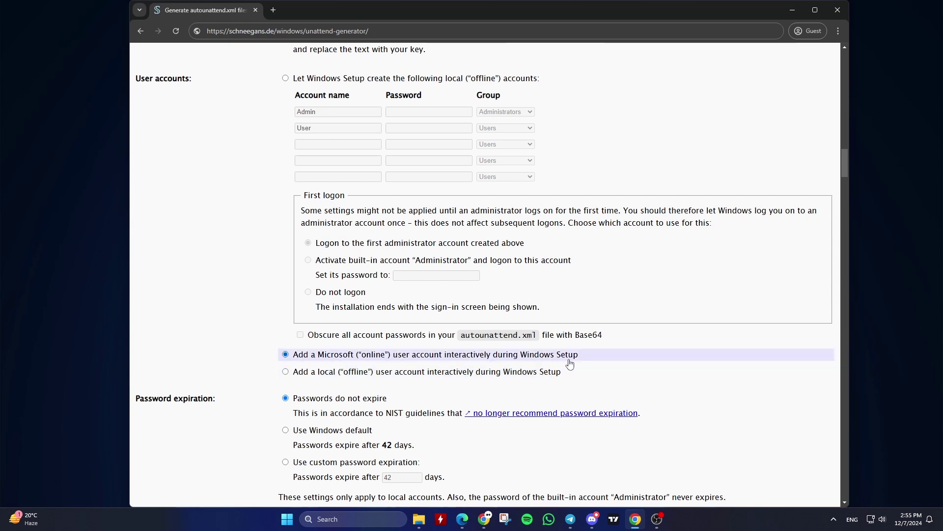
click(312, 82)
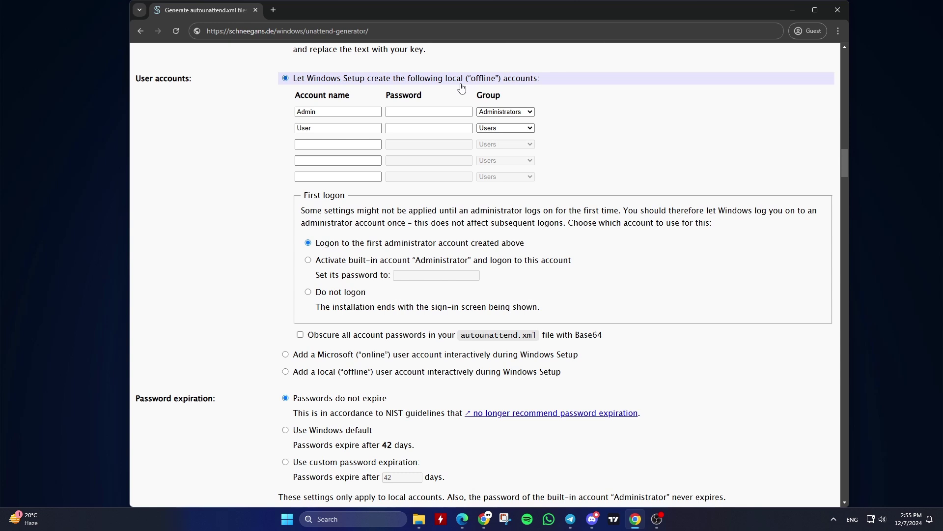
drag(312, 127, 261, 129)
key(BackSpace)
key(shift+Tab)
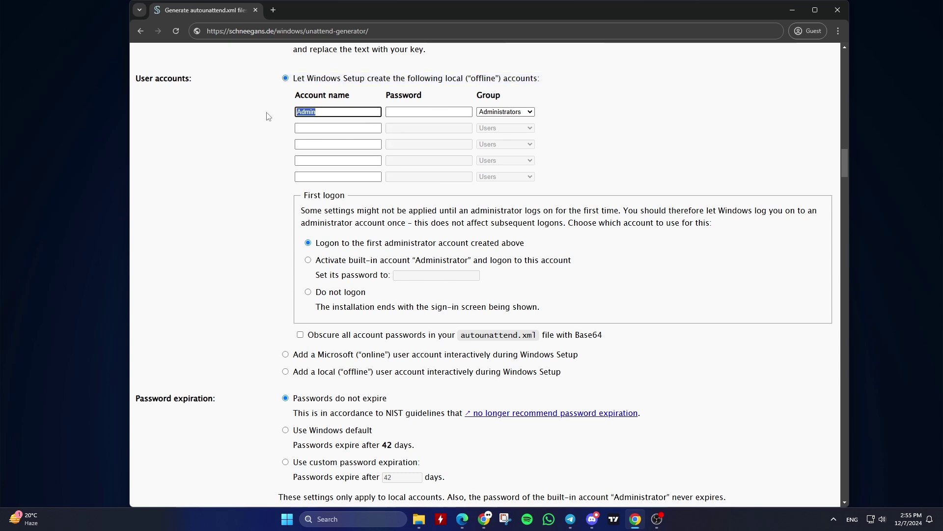
text(ASM)
Keep the ASM account in Administrators and leave its password empty
click(498, 113)
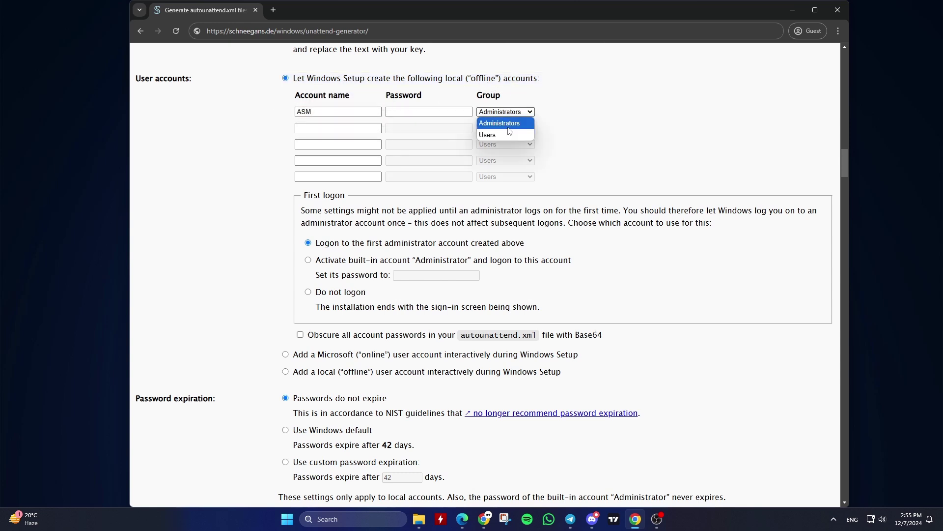
click(509, 127)
click(431, 113)
text(111)
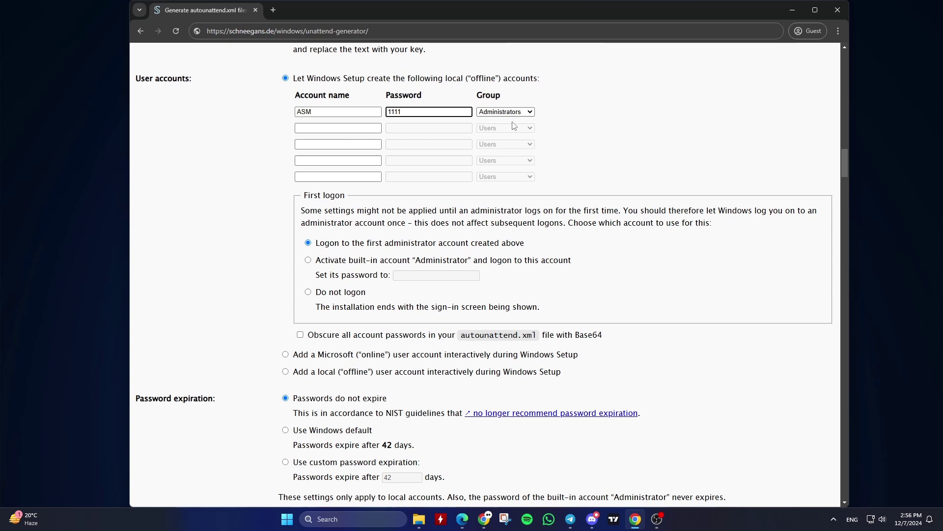
text(1)
key(ctrl+a)
key(BackSpace)
click(616, 165)
Switch back to adding a local user account interactively during setup
scroll(589, 167, down, 6)
scroll(586, 169, up, 1)
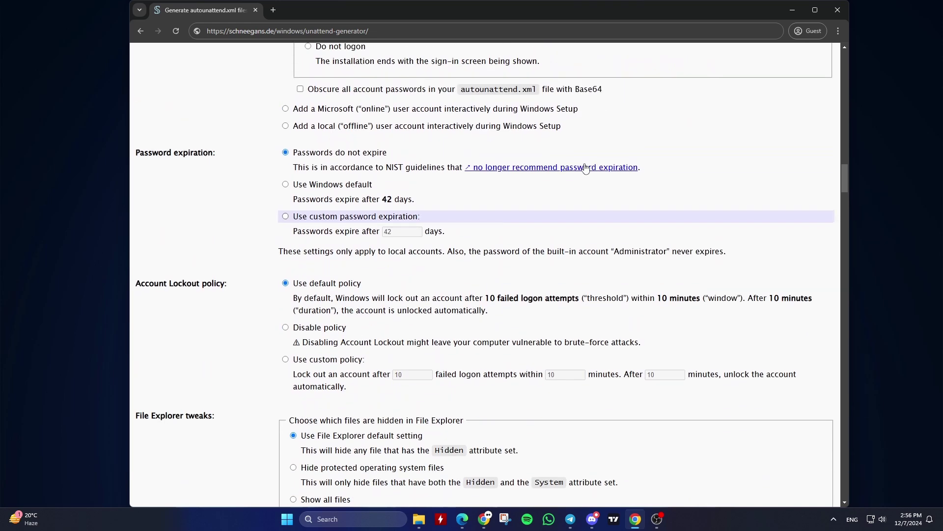
scroll(586, 169, up, 5)
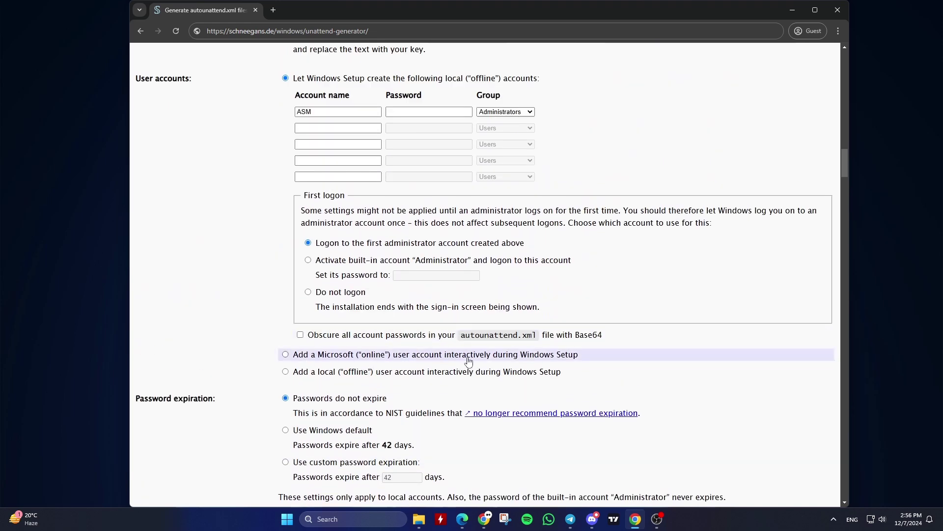
click(469, 372)
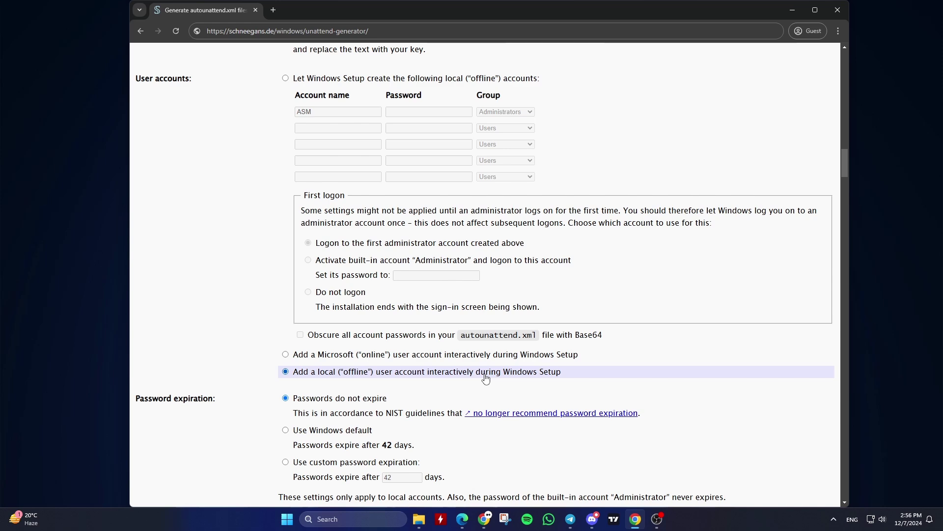
scroll(560, 375, down, 6)
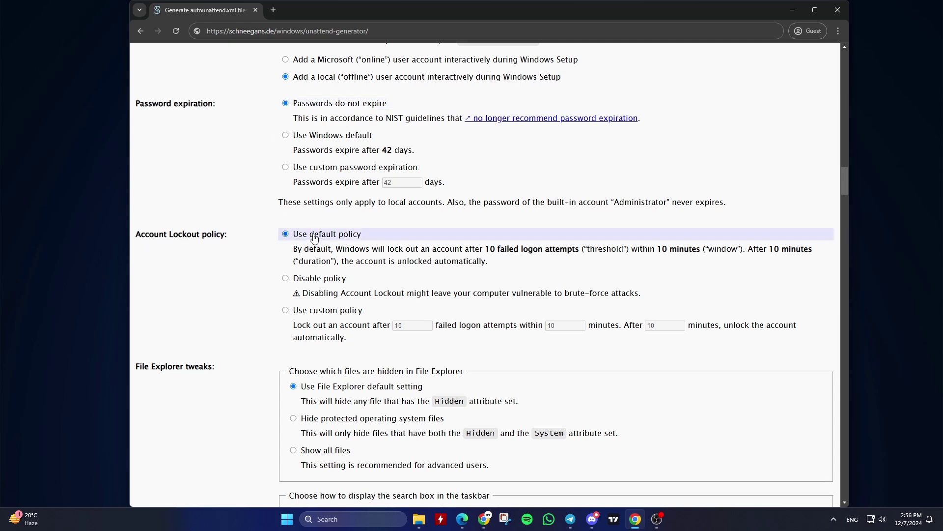
scroll(320, 238, down, 4)
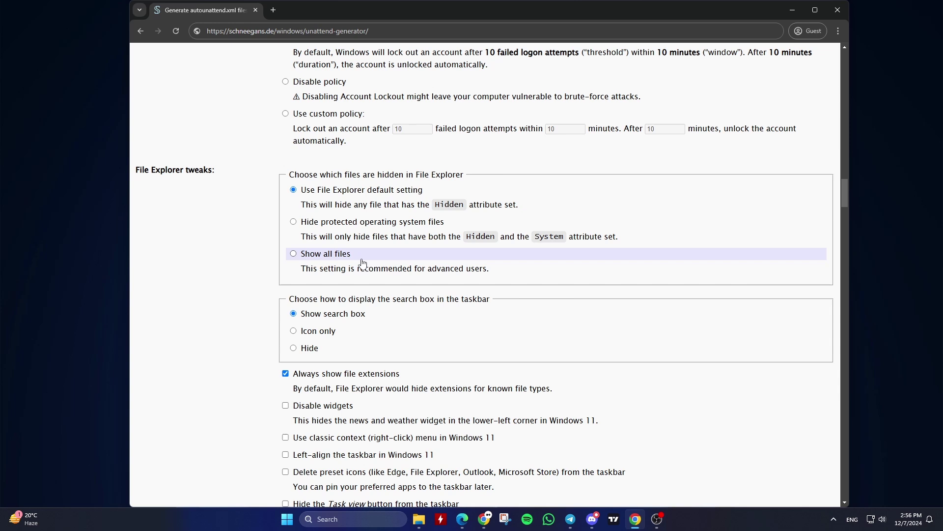
scroll(363, 263, down, 2)
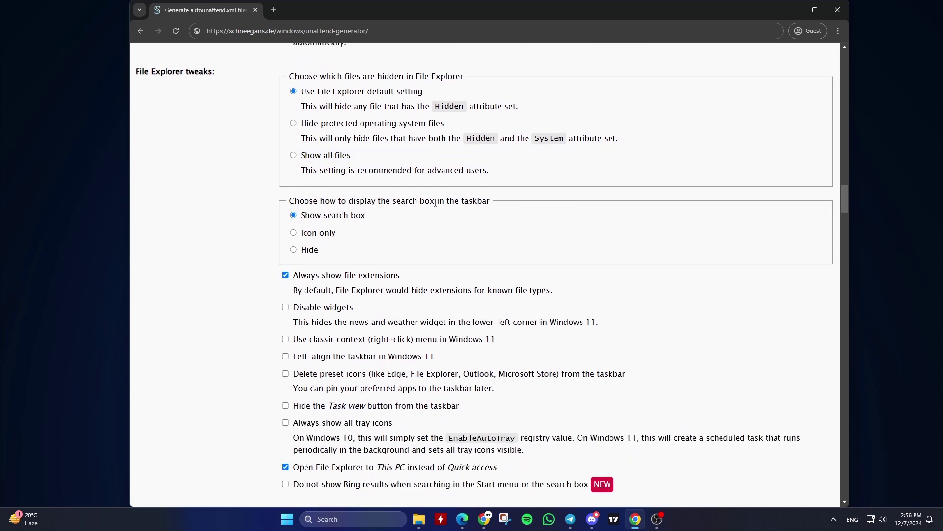
scroll(328, 251, down, 2)
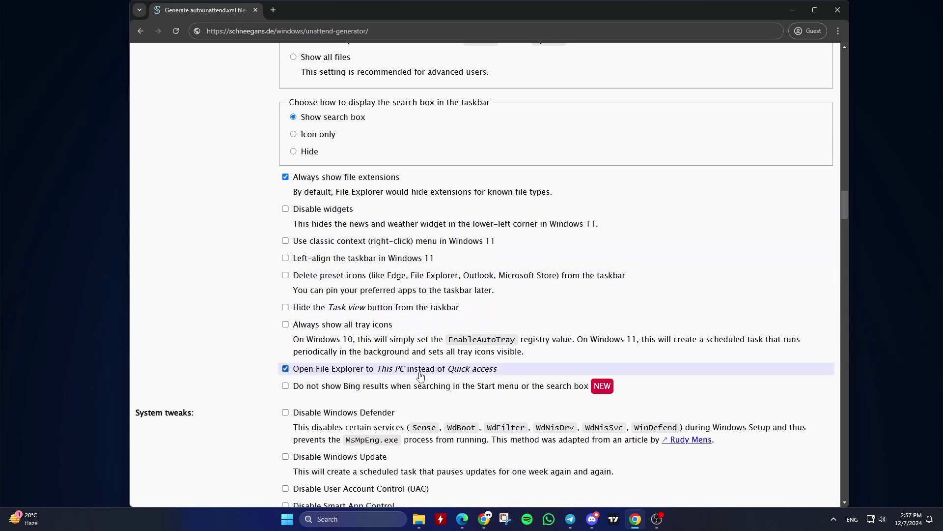
scroll(283, 232, down, 3)
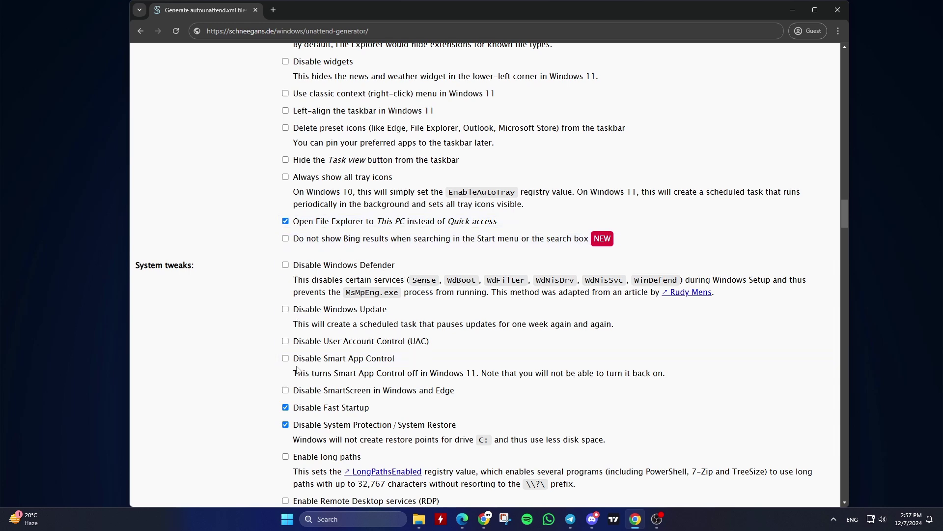
scroll(377, 367, down, 1)
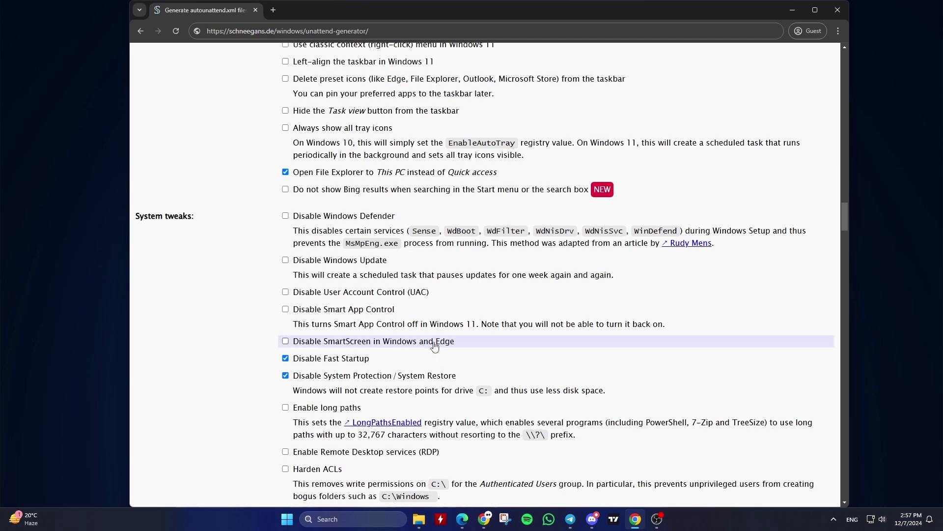
scroll(449, 345, down, 2)
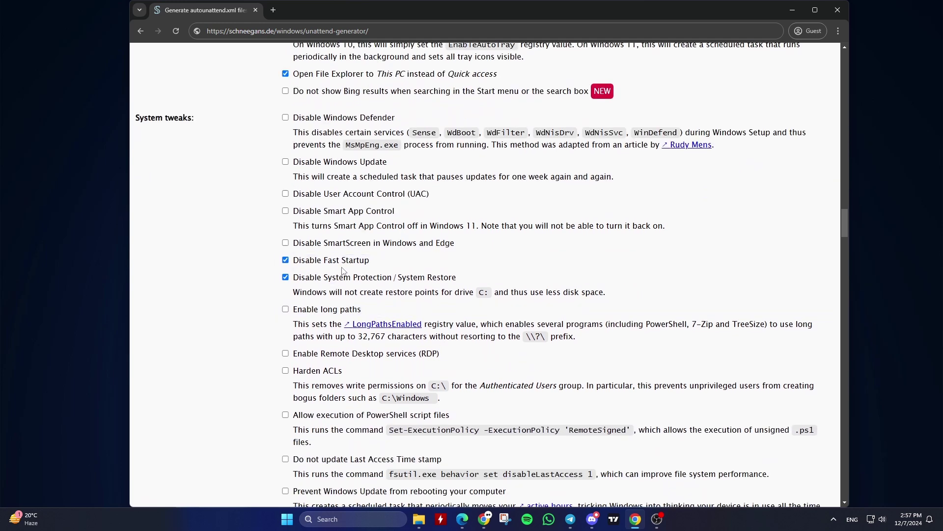
double_click(300, 265)
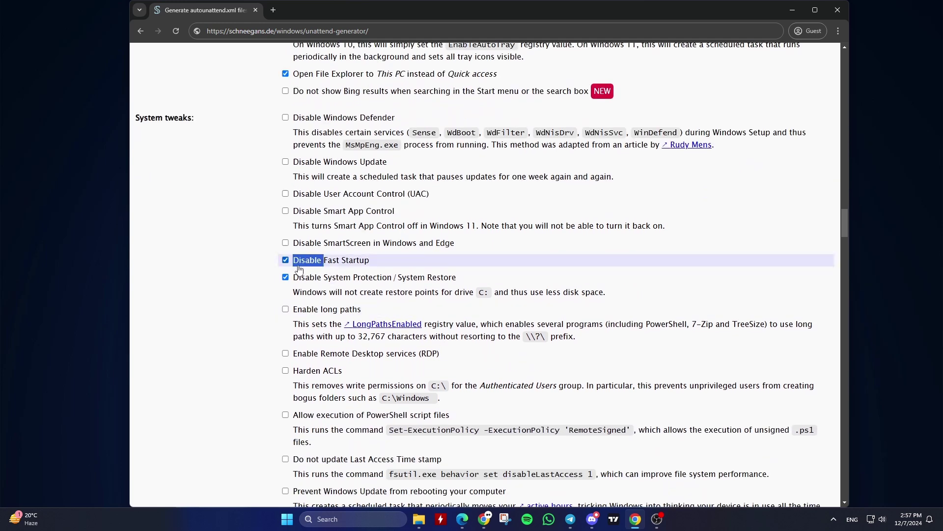
click(345, 287)
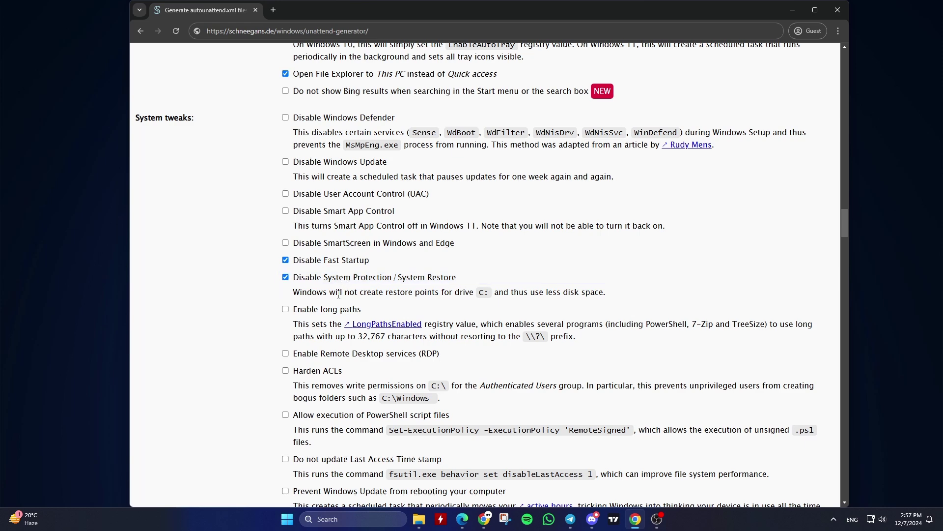
scroll(338, 294, down, 2)
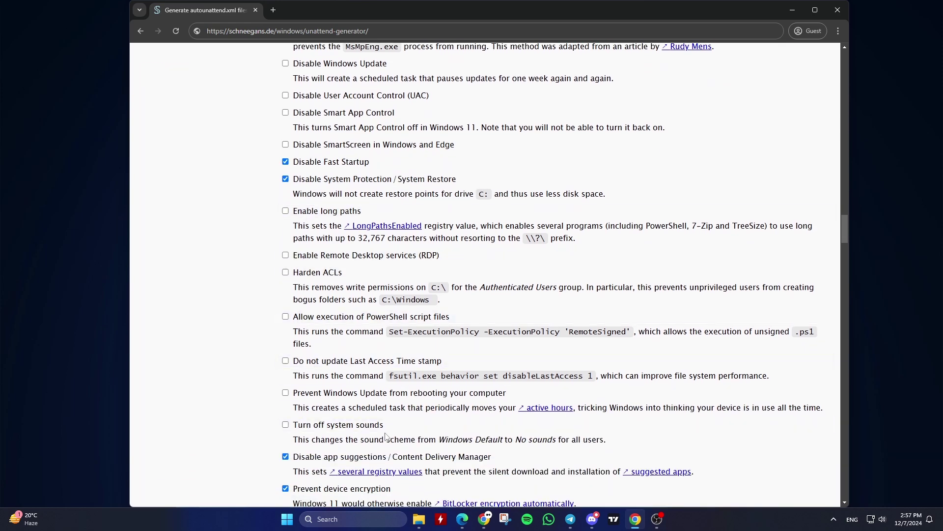
scroll(385, 436, down, 3)
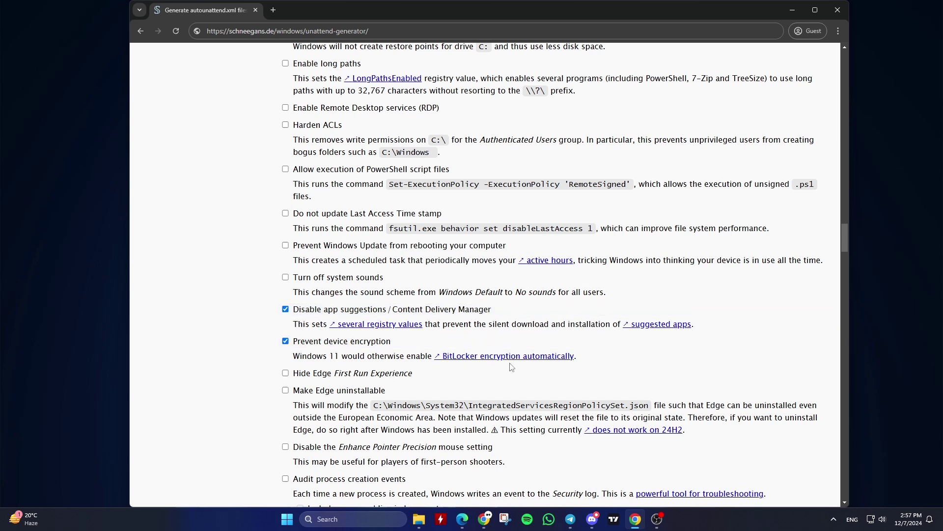
scroll(507, 368, down, 4)
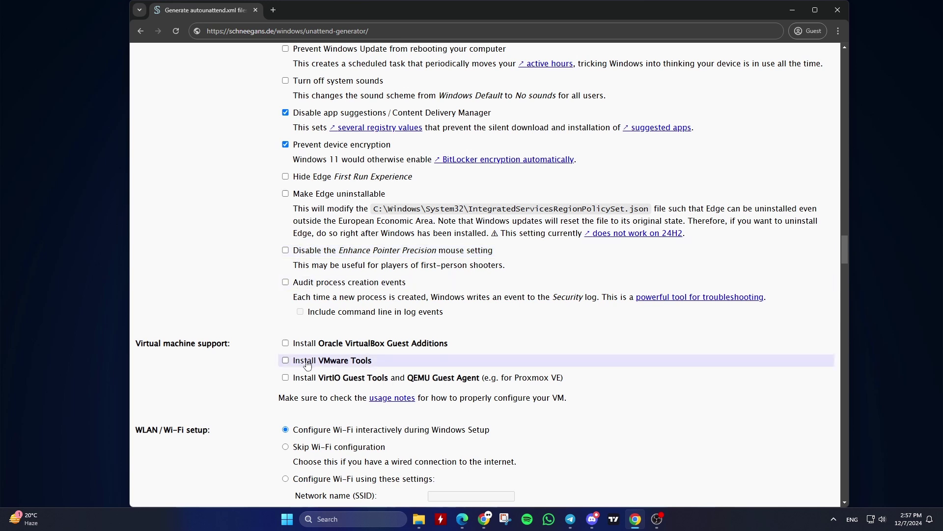
scroll(303, 354, down, 2)
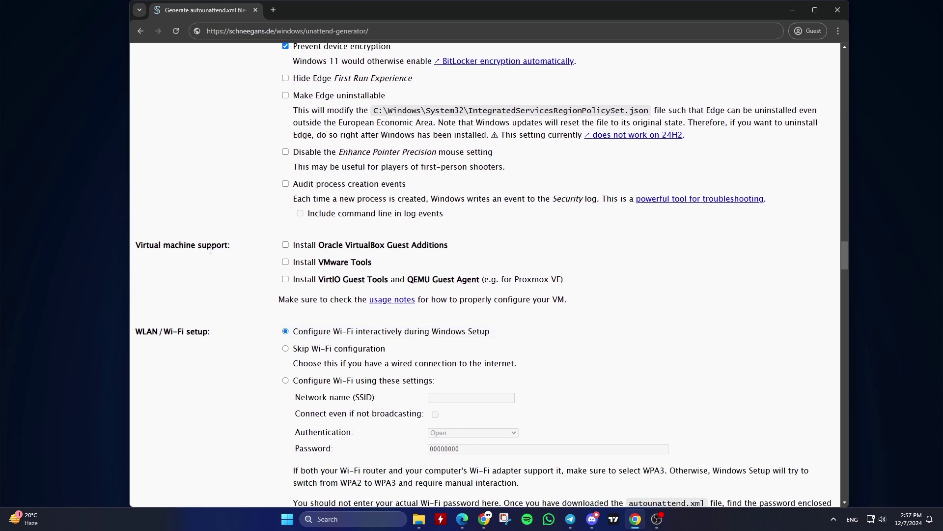
click(292, 249)
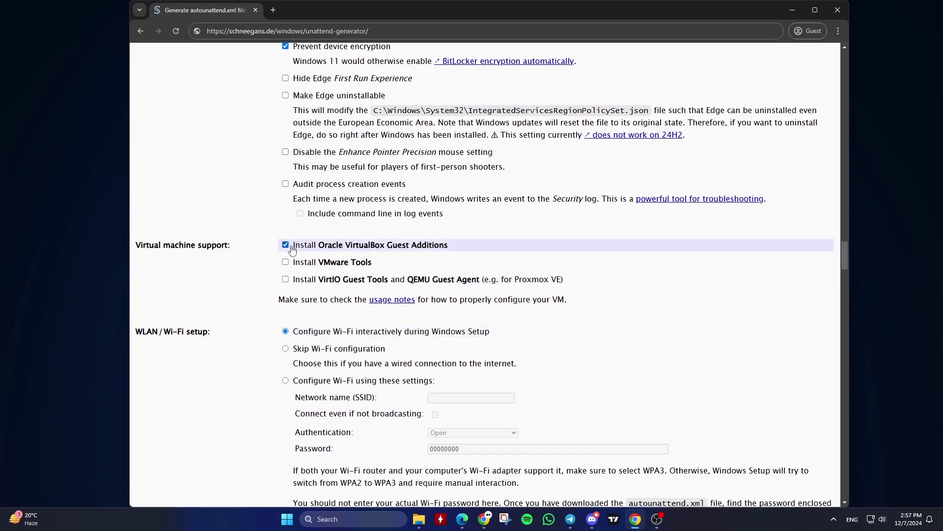
click(288, 248)
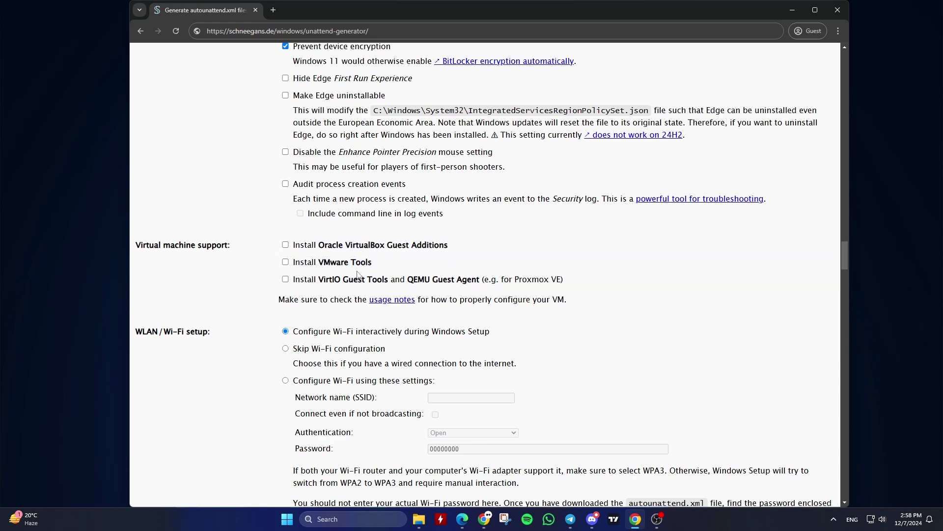
scroll(372, 253, down, 4)
scroll(339, 258, down, 1)
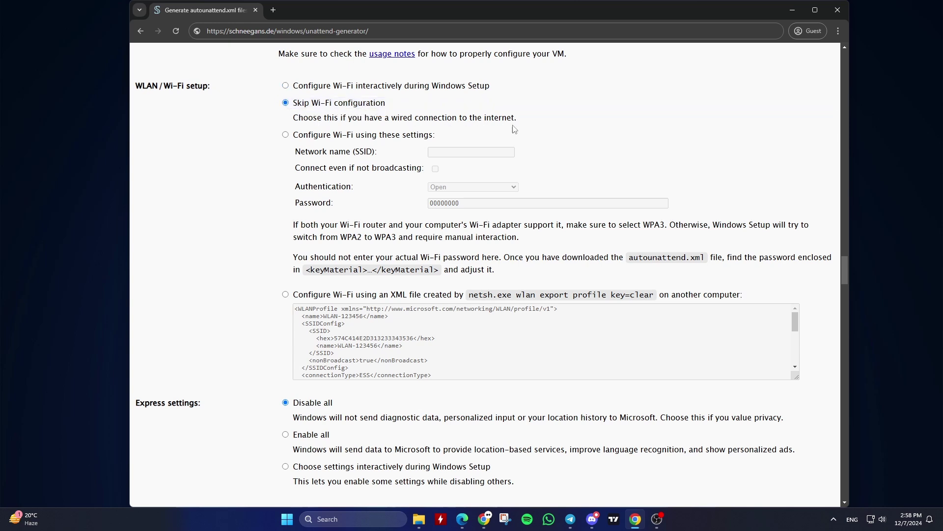
click(342, 88)
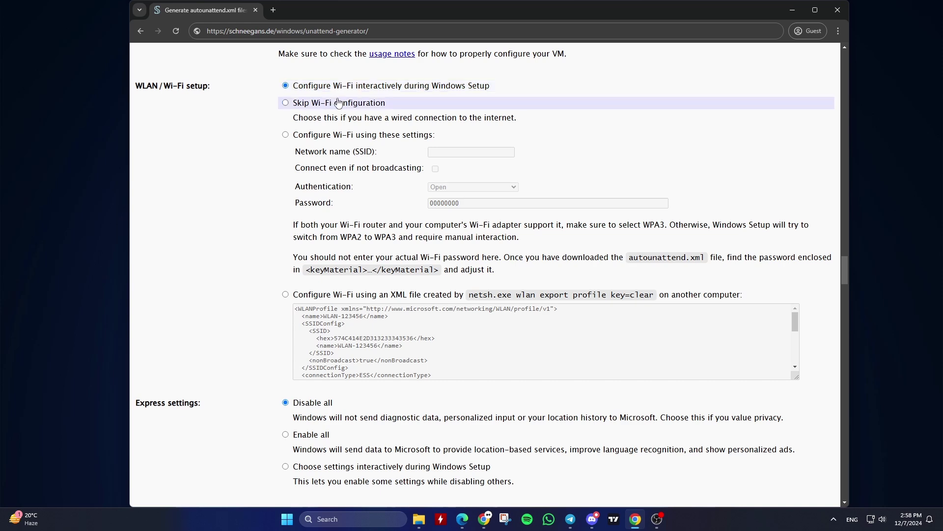
scroll(338, 103, down, 7)
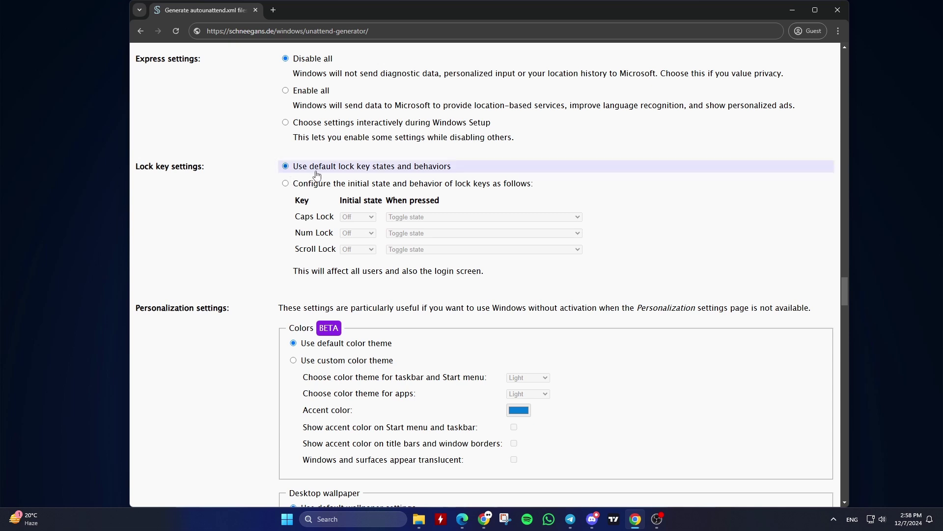
scroll(295, 182, down, 2)
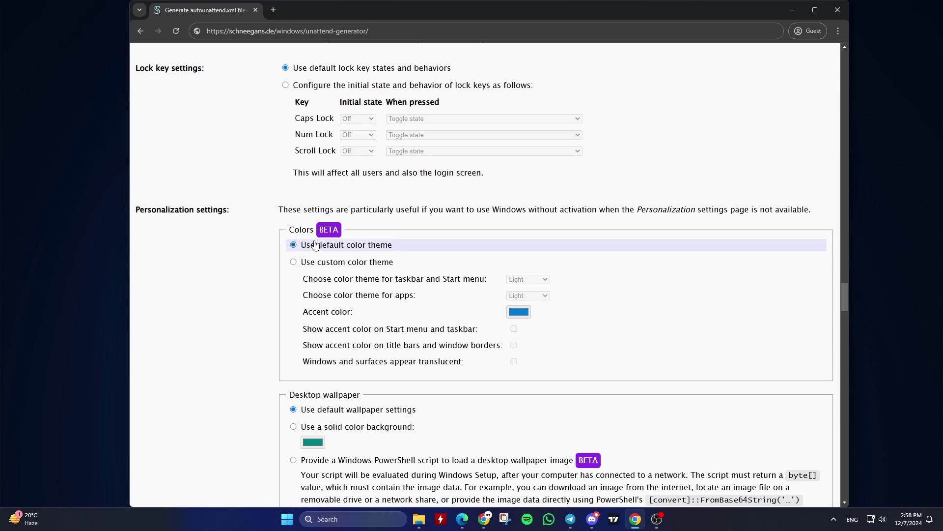
scroll(322, 249, down, 1)
scroll(322, 249, down, 4)
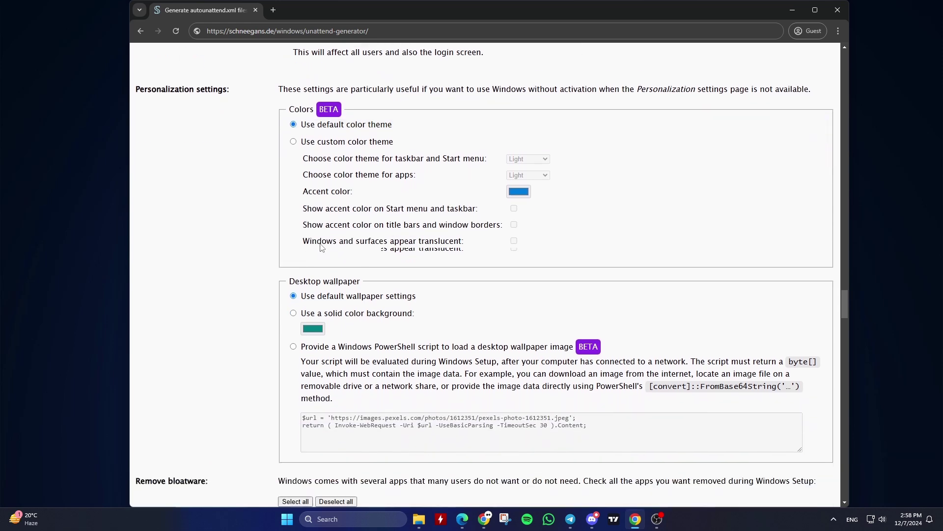
scroll(332, 221, down, 1)
scroll(332, 221, down, 5)
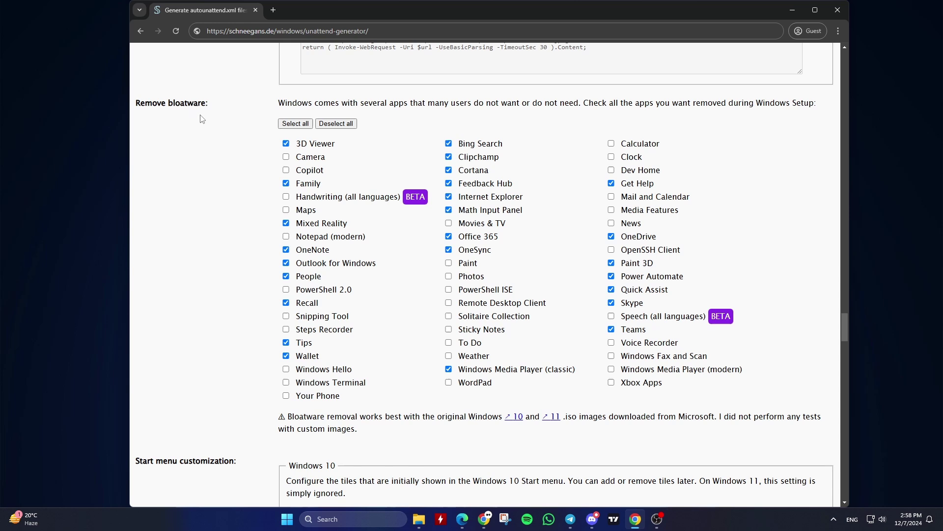
click(303, 144)
click(303, 144)
Download the answer file and save it as autounattend.xml in the Downloads folder
scroll(560, 398, down, 7)
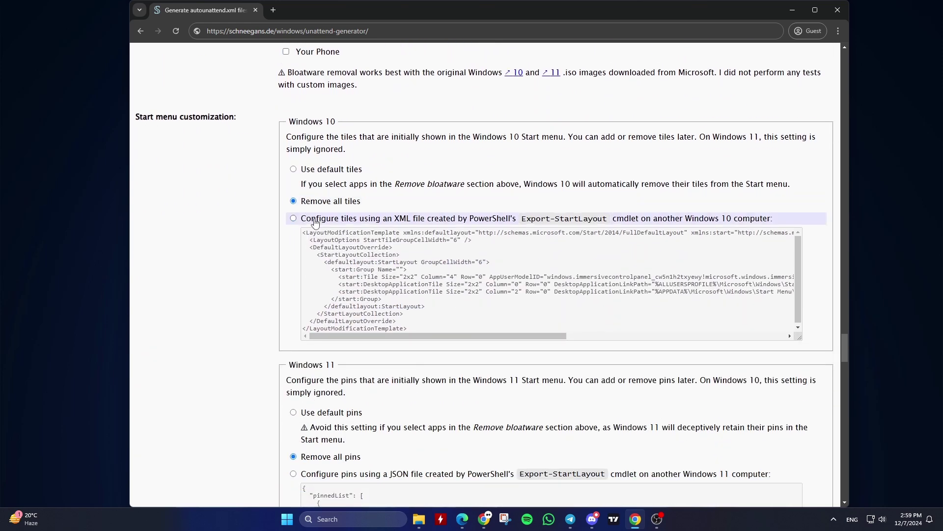
scroll(303, 231, down, 4)
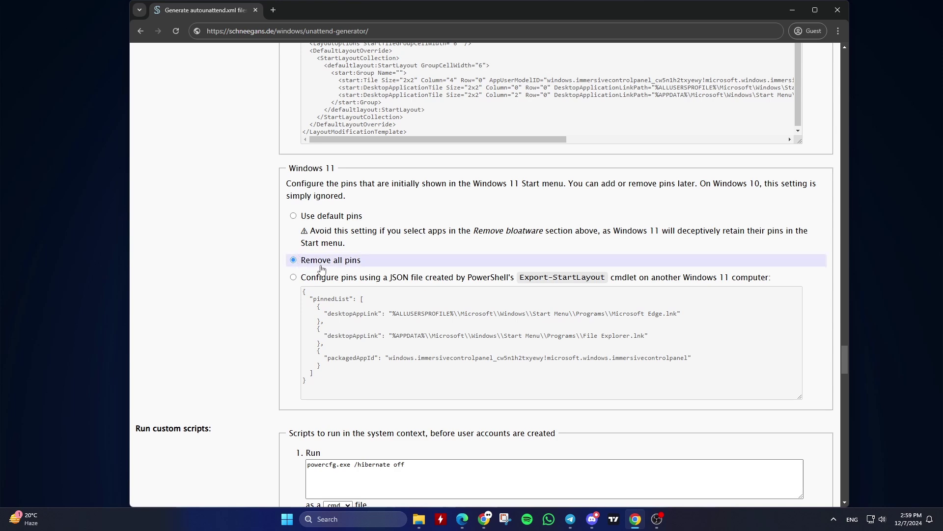
scroll(320, 269, up, 3)
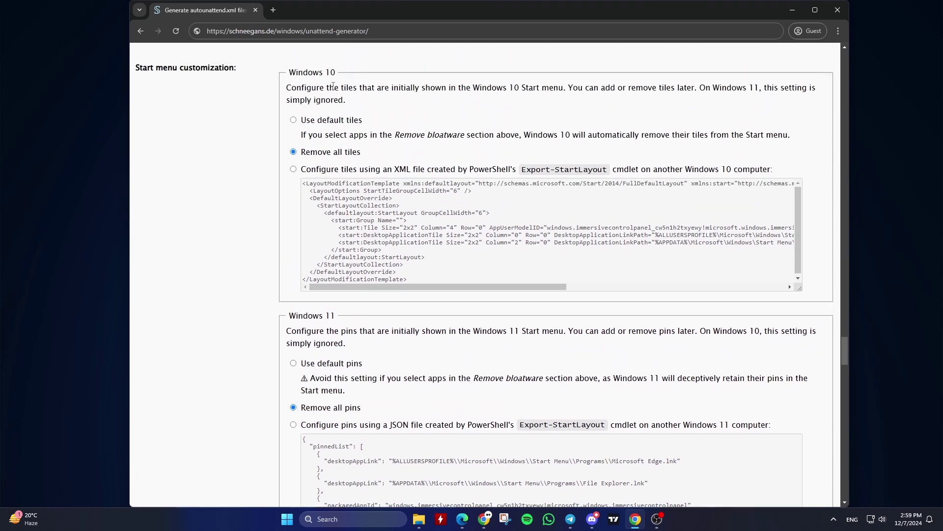
scroll(344, 417, down, 7)
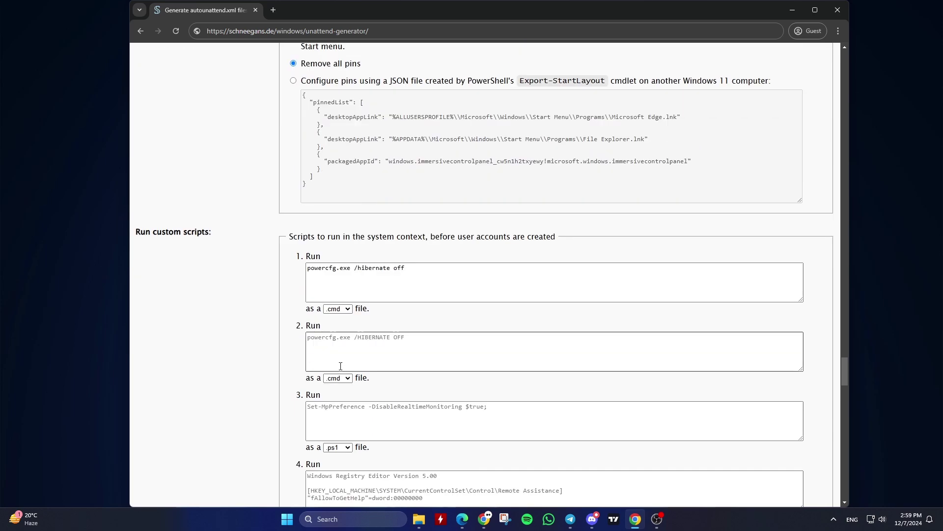
scroll(196, 260, down, 20)
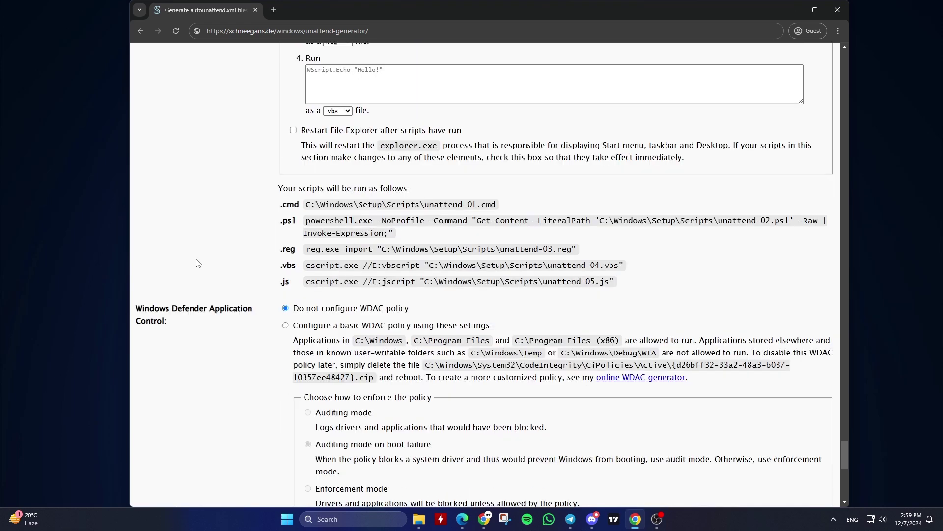
scroll(198, 263, down, 2)
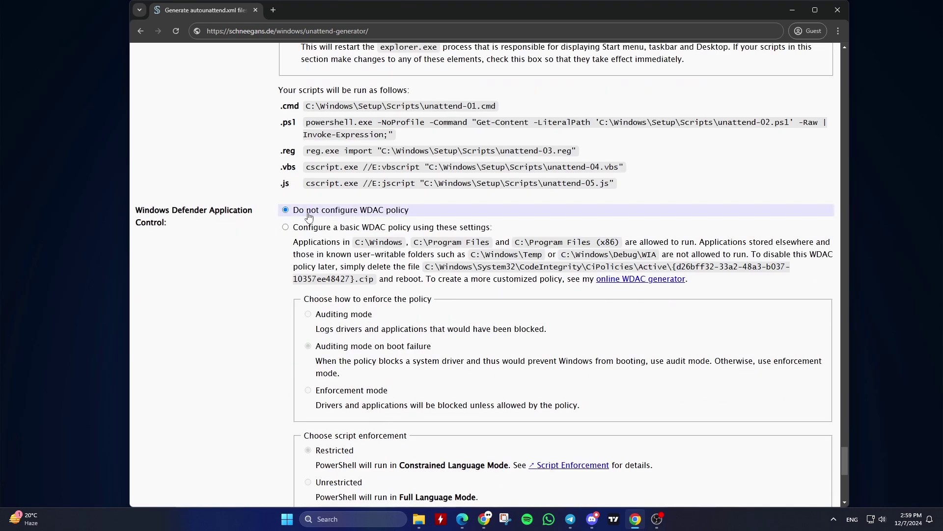
scroll(238, 253, down, 8)
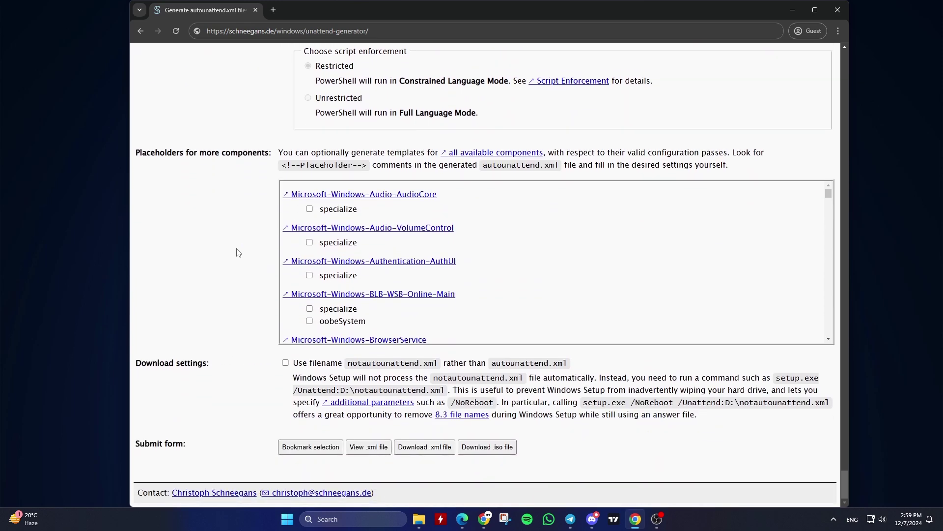
click(427, 448)
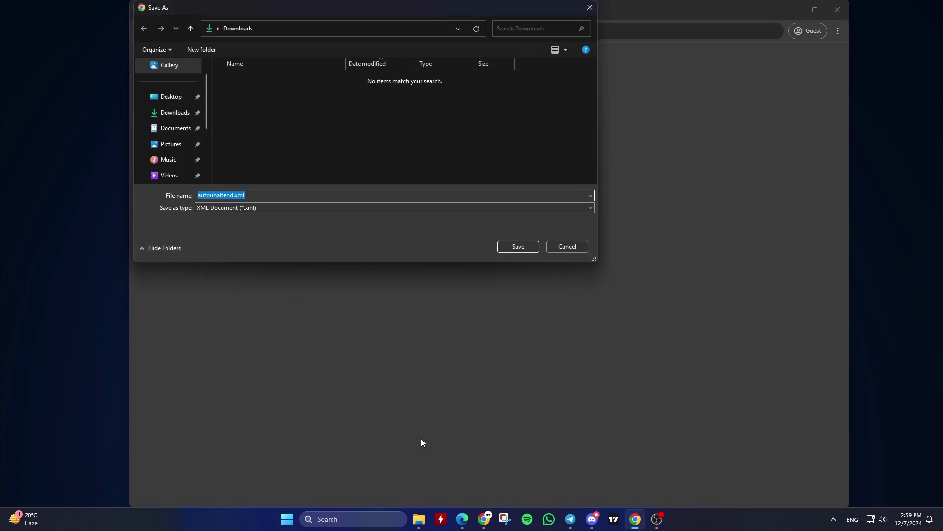
click(169, 113)
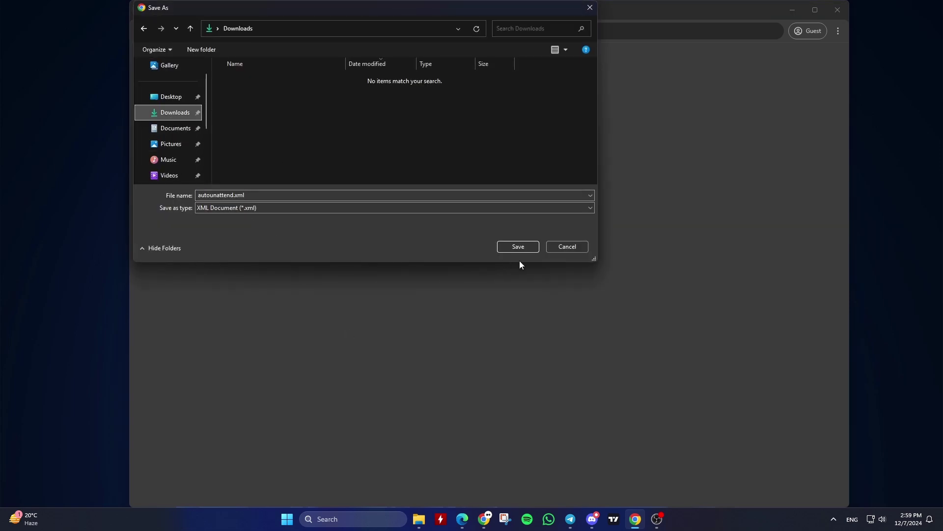
click(517, 247)
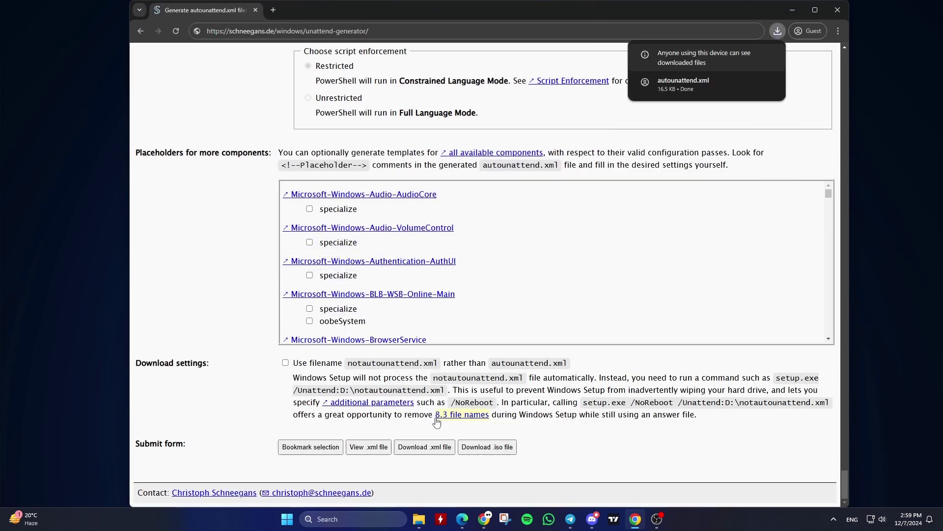
click(418, 520)
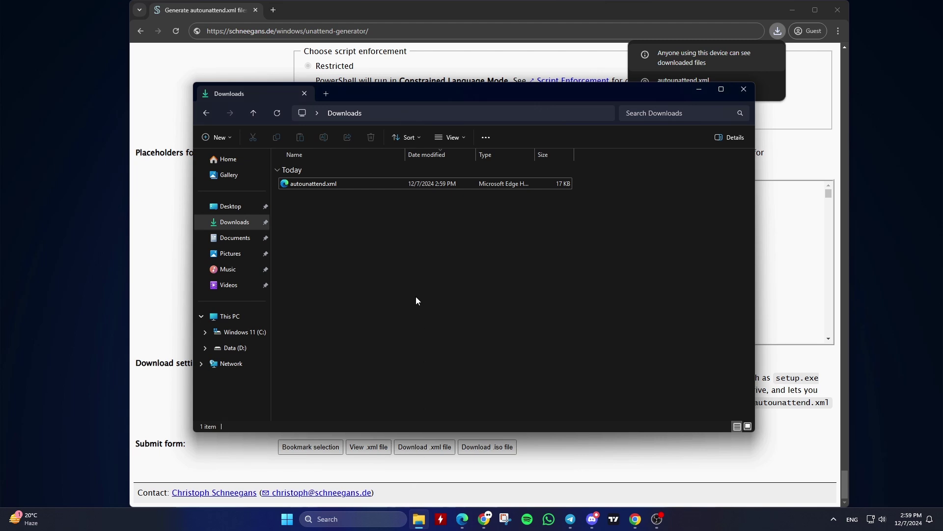
click(330, 187)
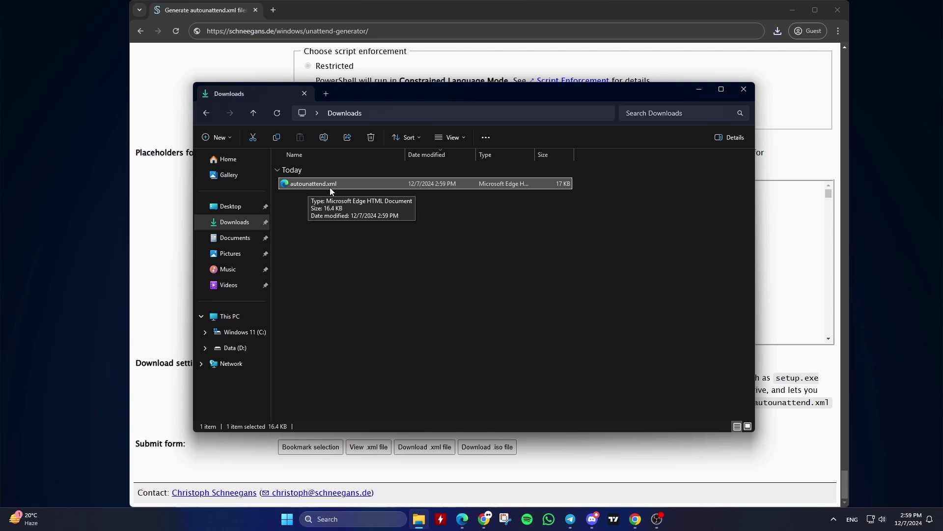
click(414, 244)
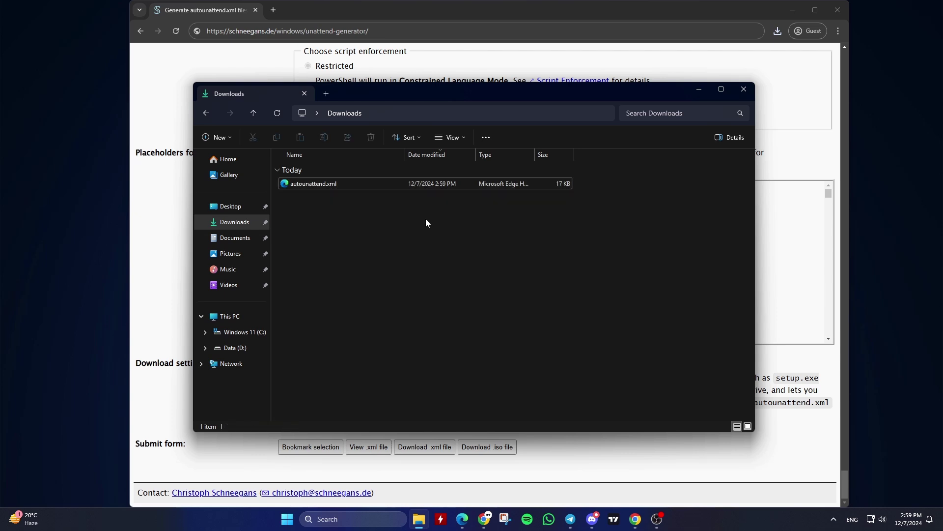
click(699, 91)
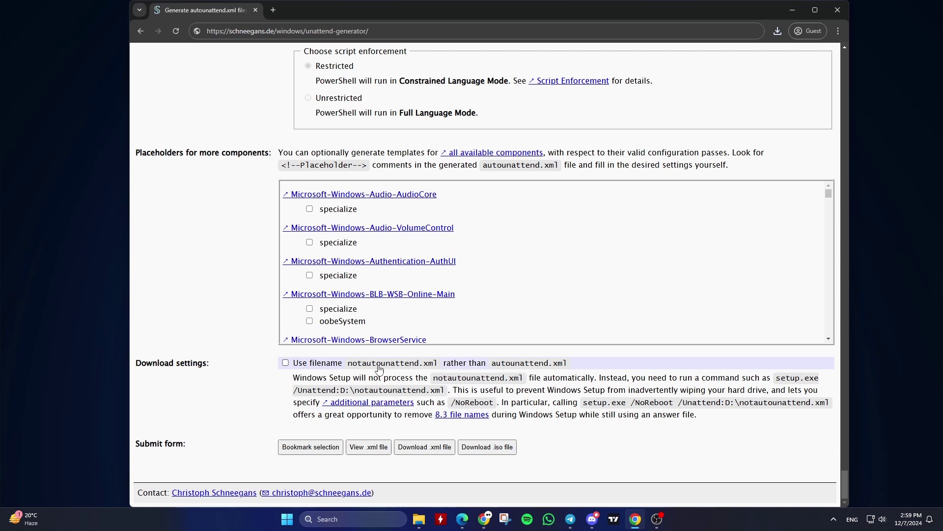
Switch to the notautounattend.xml filename and download the answer file again
click(316, 367)
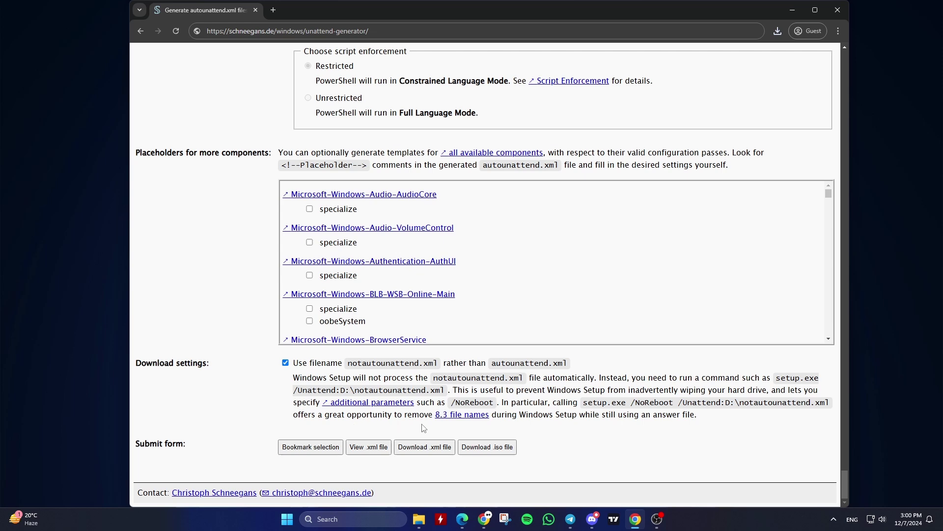
click(428, 447)
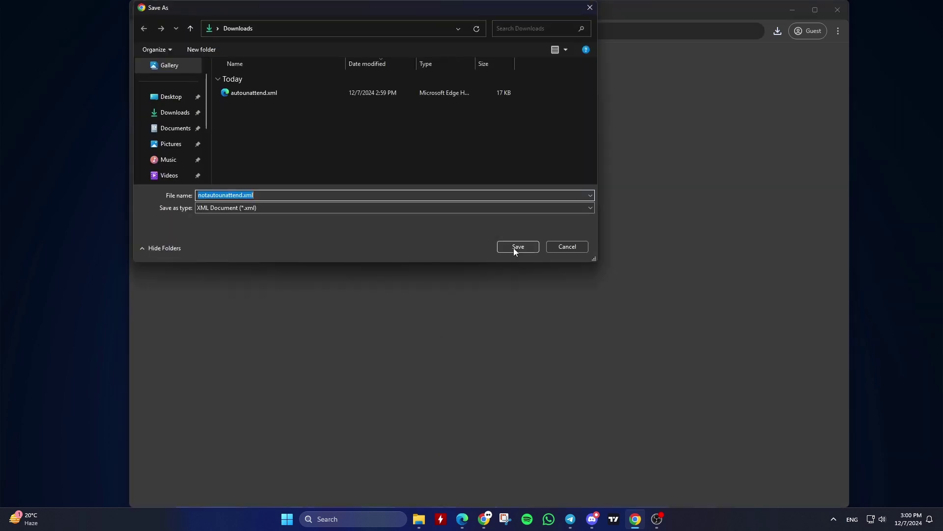
Save notautounattend.xml to Downloads and check both XML files there in File Explorer
click(514, 247)
click(419, 519)
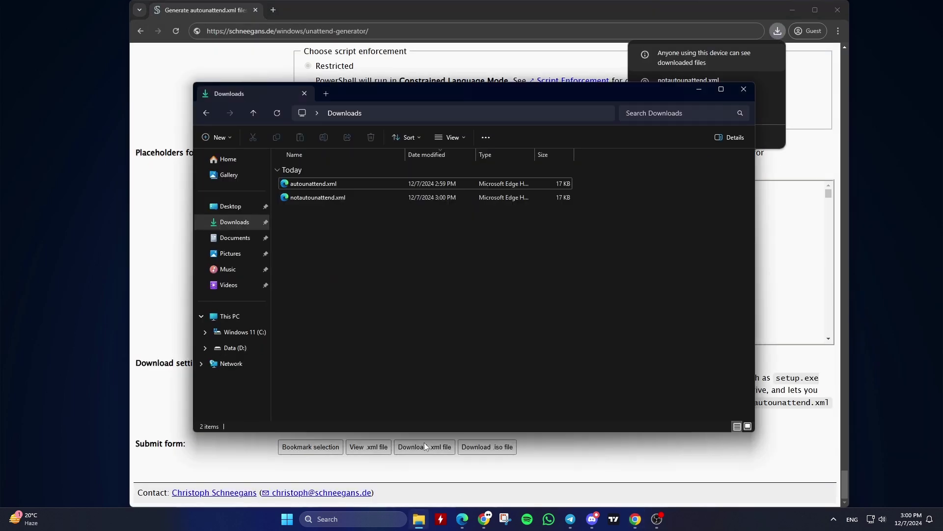
click(320, 183)
click(332, 199)
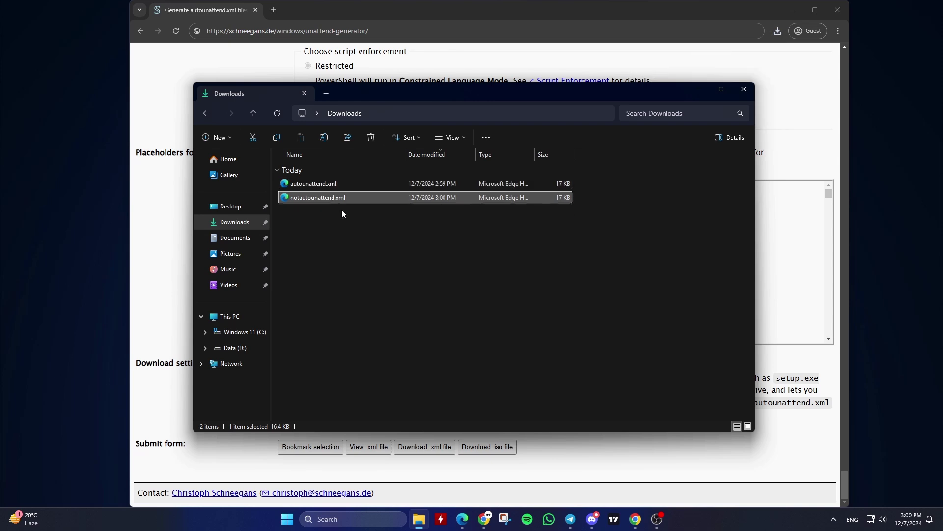
click(347, 222)
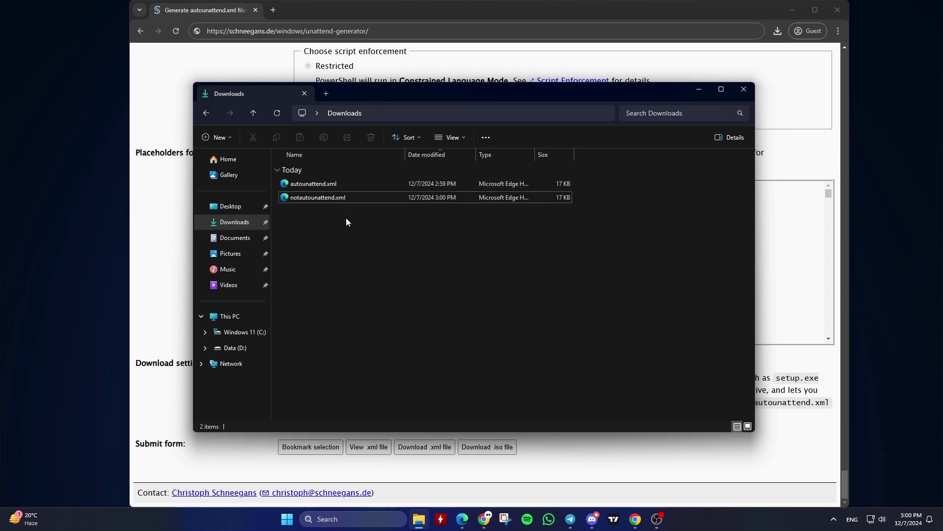
click(707, 90)
click(788, 11)
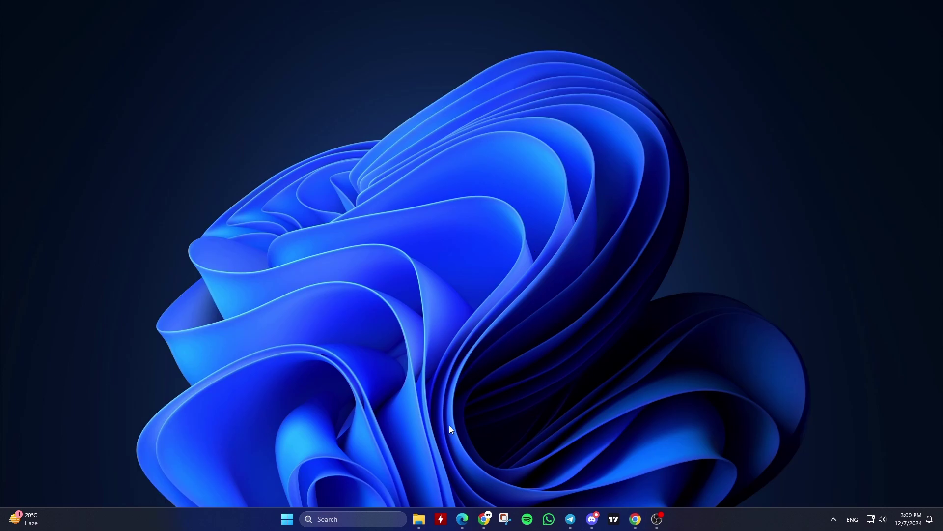